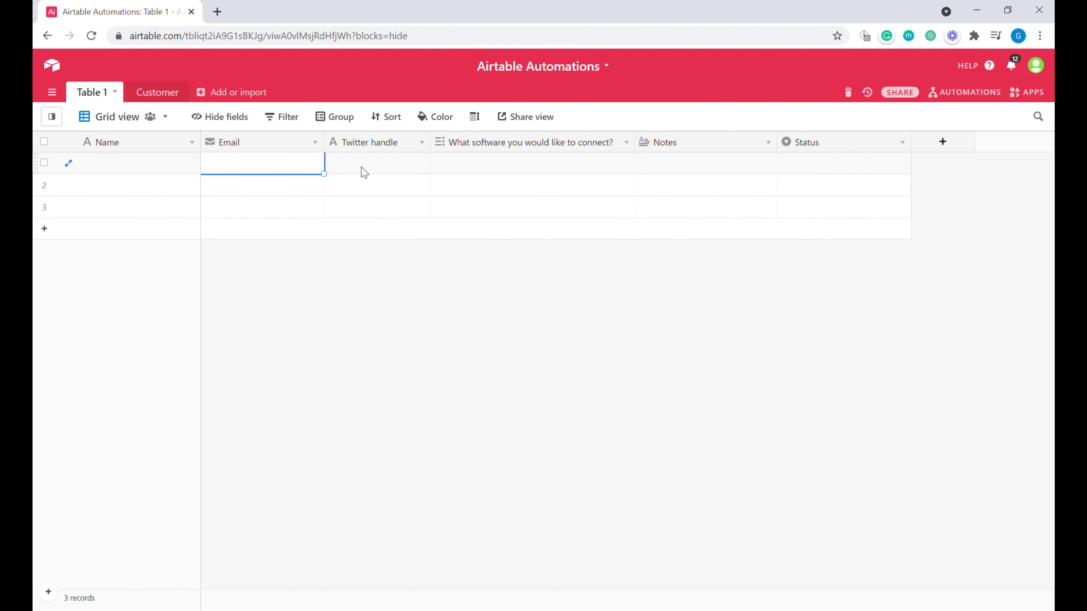
Step: Select the Name, Email and Twitter handle cells in row 1
left_click(138, 172)
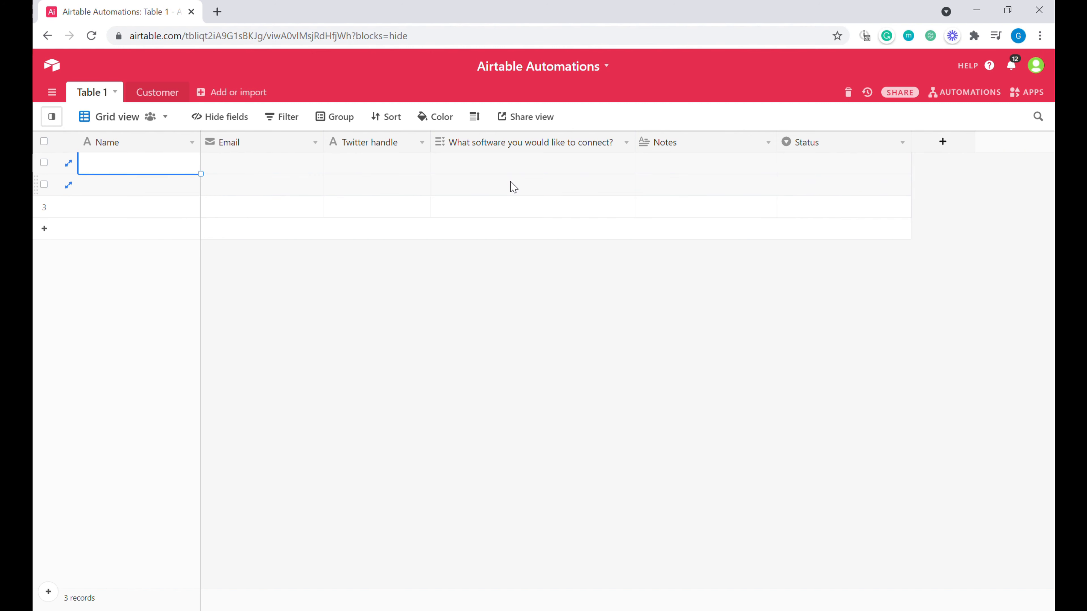
left_click(270, 170)
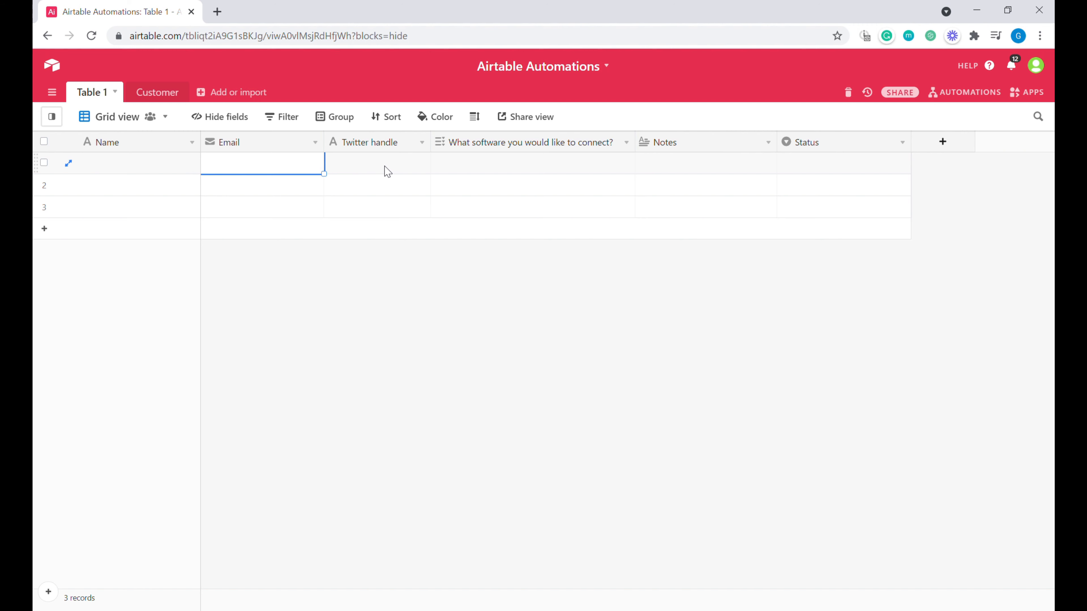
left_click(403, 171)
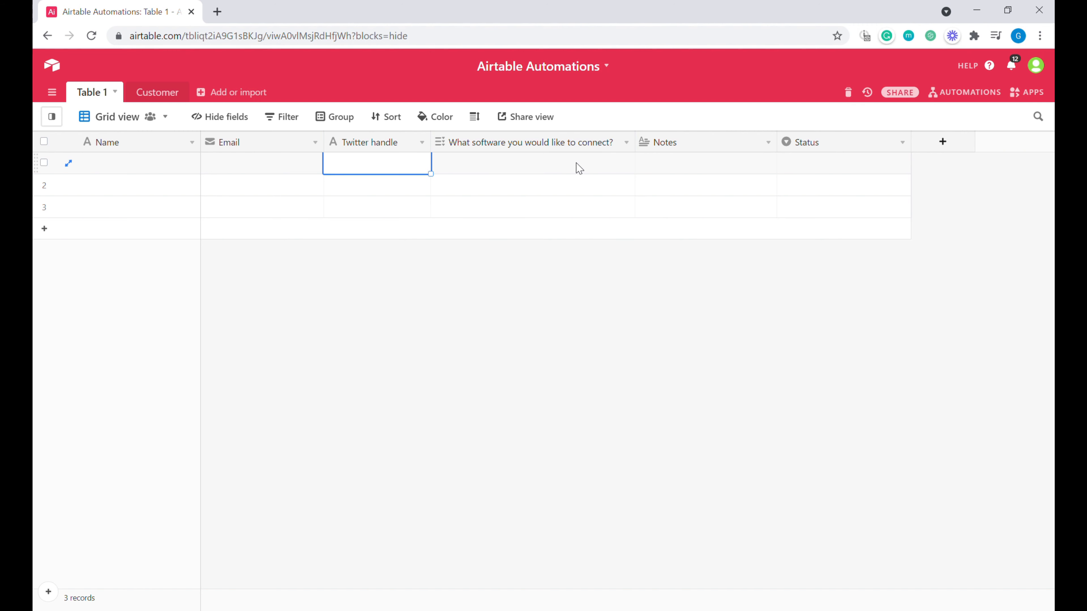
Step: Add Airtable, Integromat, Google Sheets, Monday, Webflow, Acuity Scheduling, SendGrid and Zoom as the software field's choices
left_click(626, 142)
left_click(592, 164)
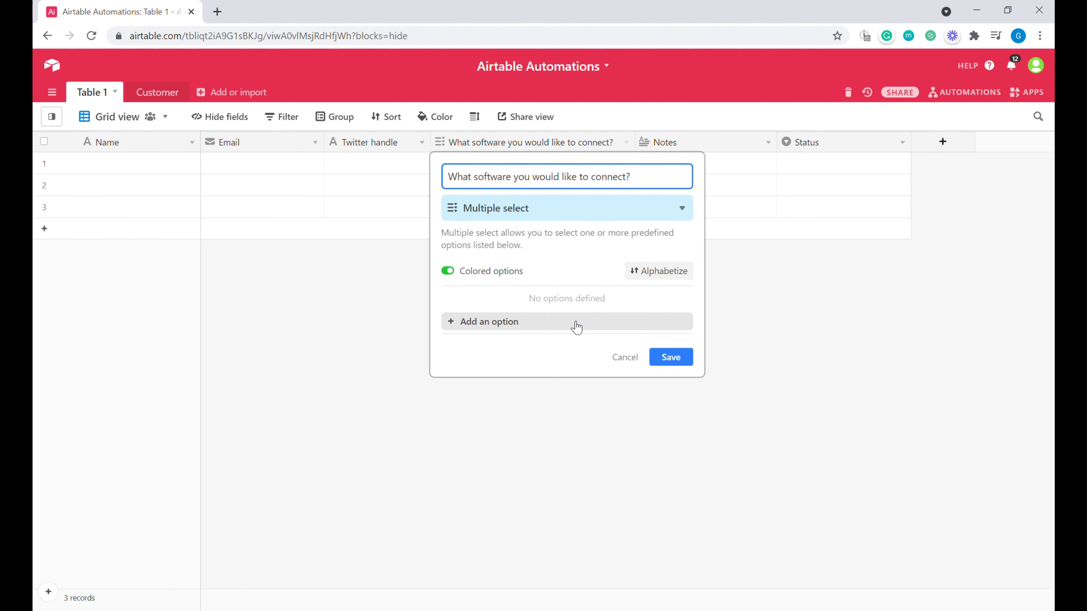
left_click(541, 321)
type("Airtable Integromat Google Sheets")
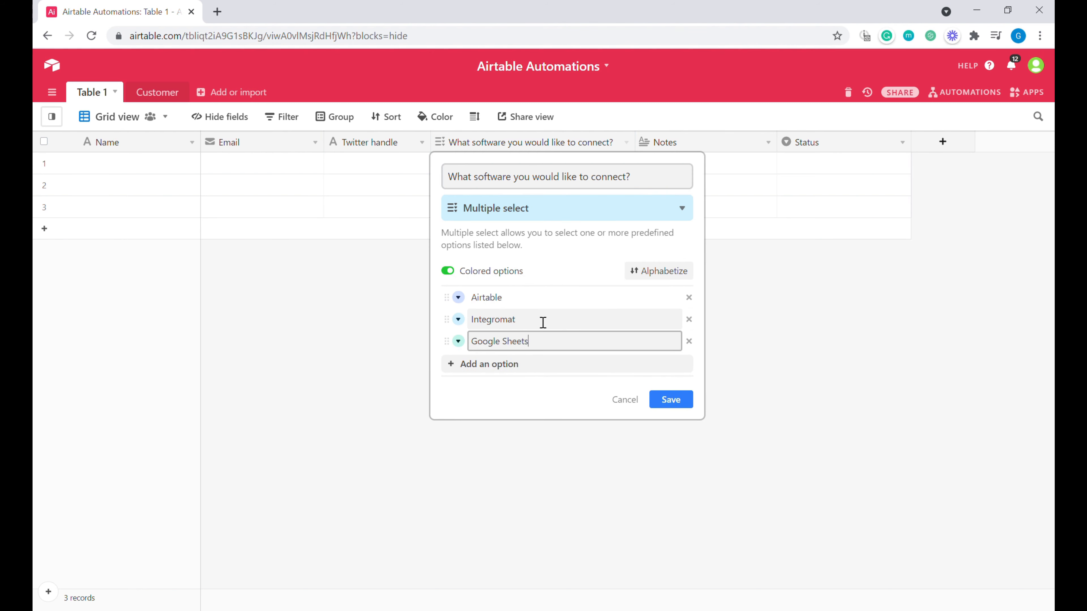
type(" Monday Webflow Acuity Scheduling")
key("Return")
type("SendGrid")
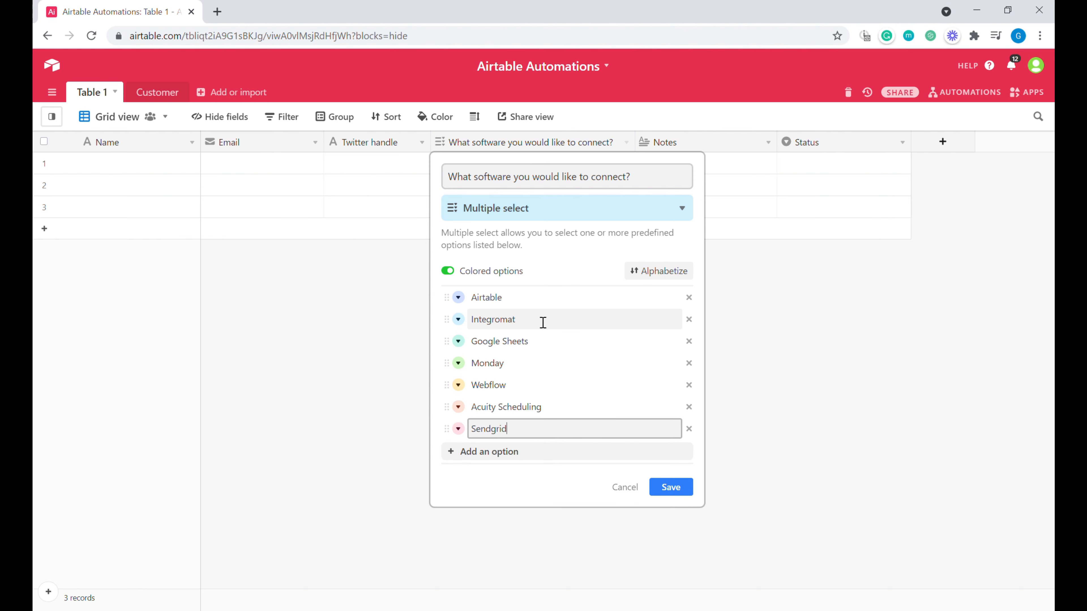
key("Return")
type("Zoom")
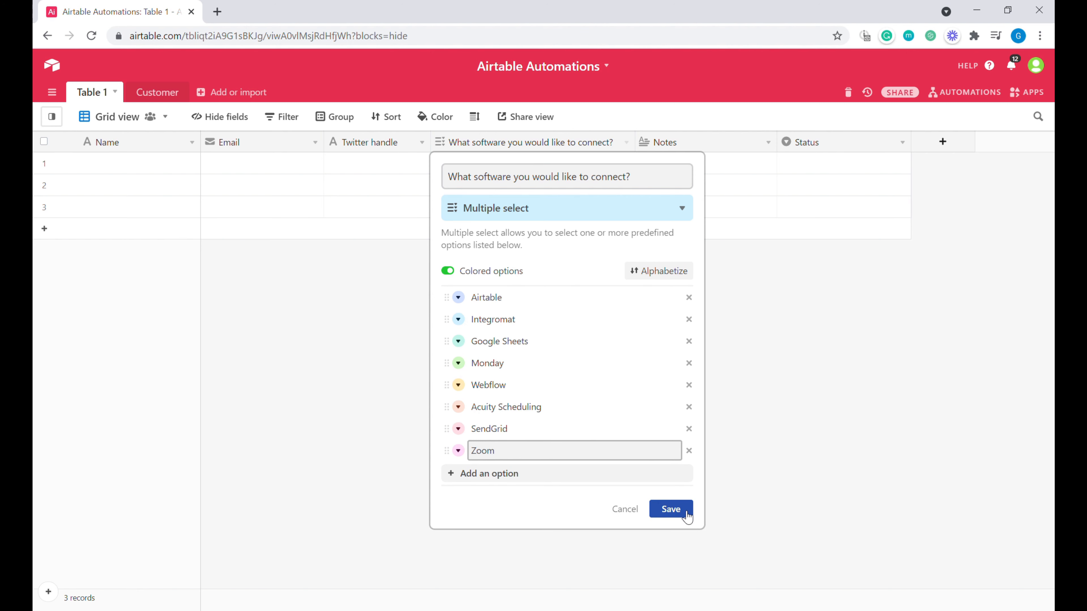
left_click(686, 517)
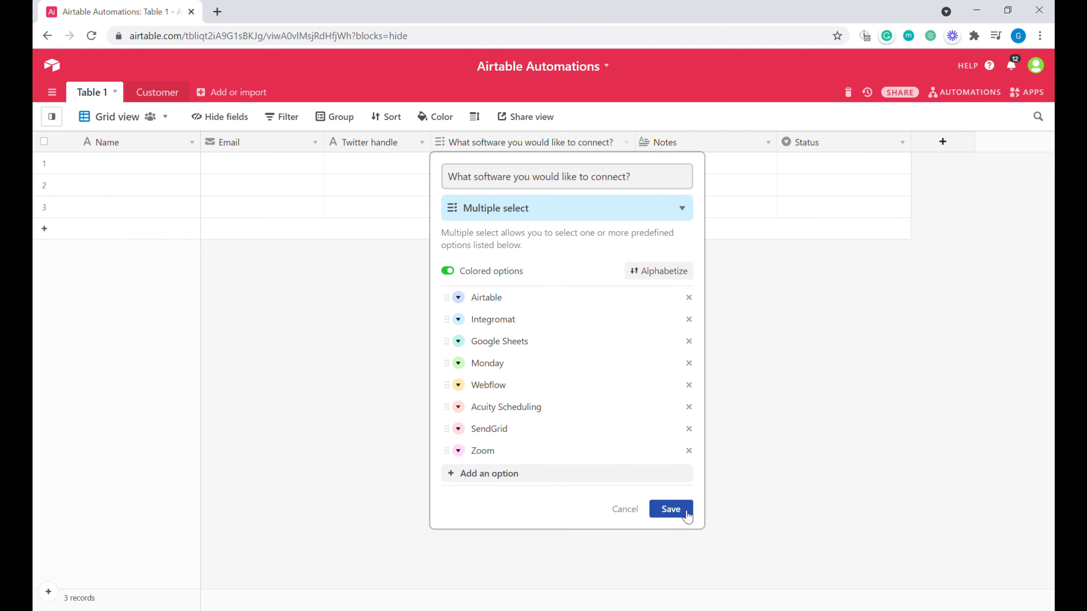
left_click(687, 517)
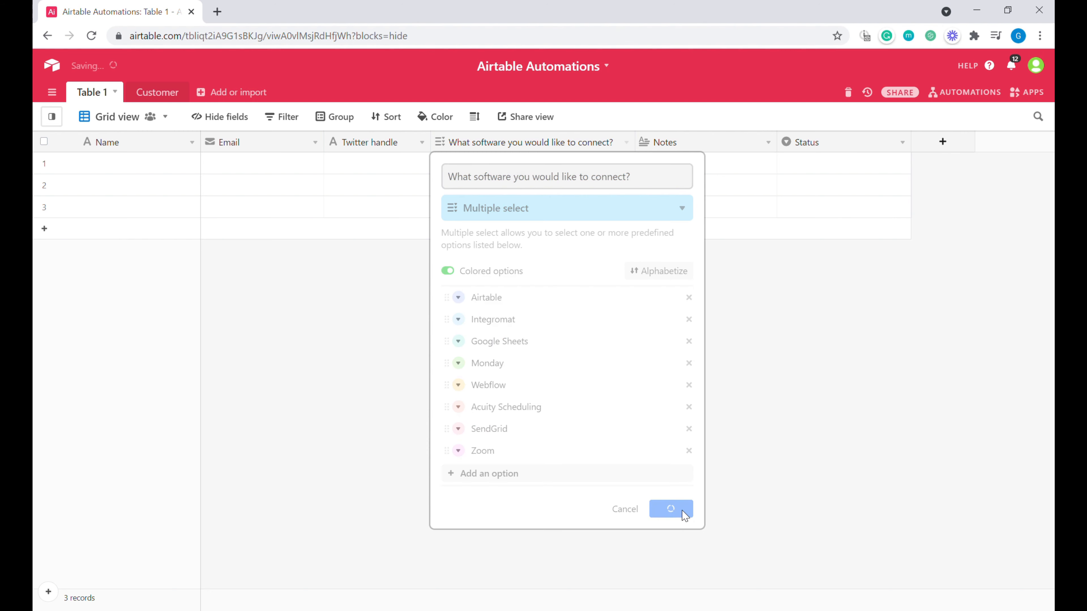
Step: Insert a long-text field named 'Any other?' to the left of Notes
right_click(680, 148)
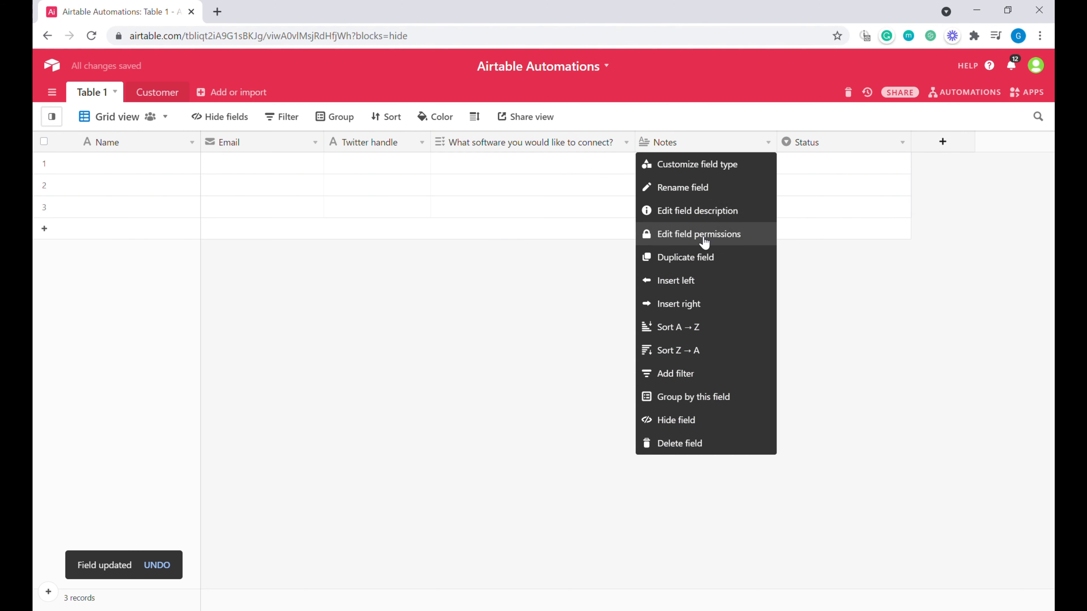
left_click(699, 281)
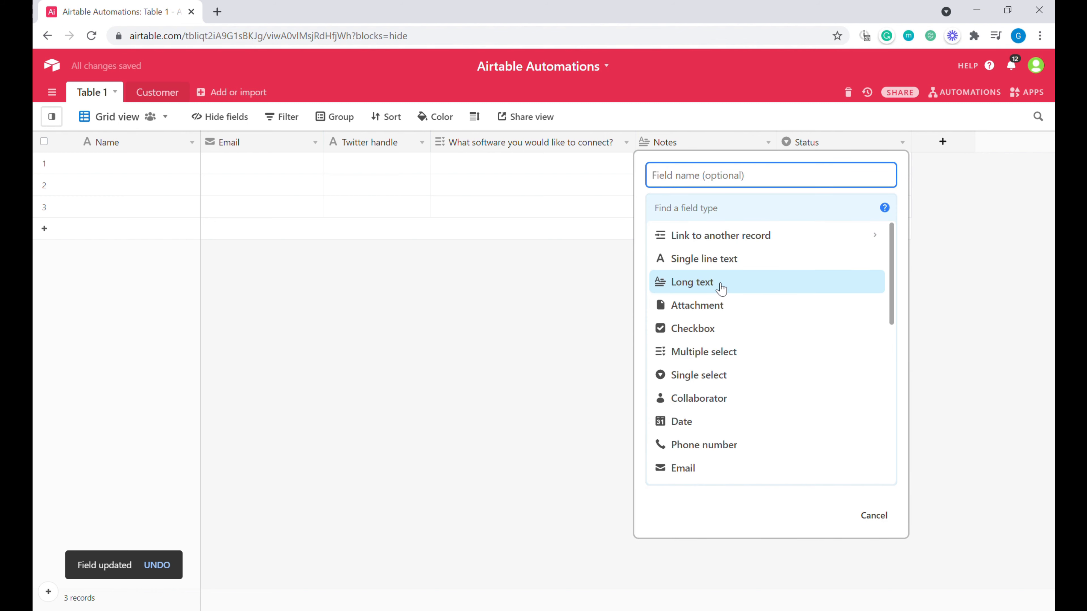
type("Any other>")
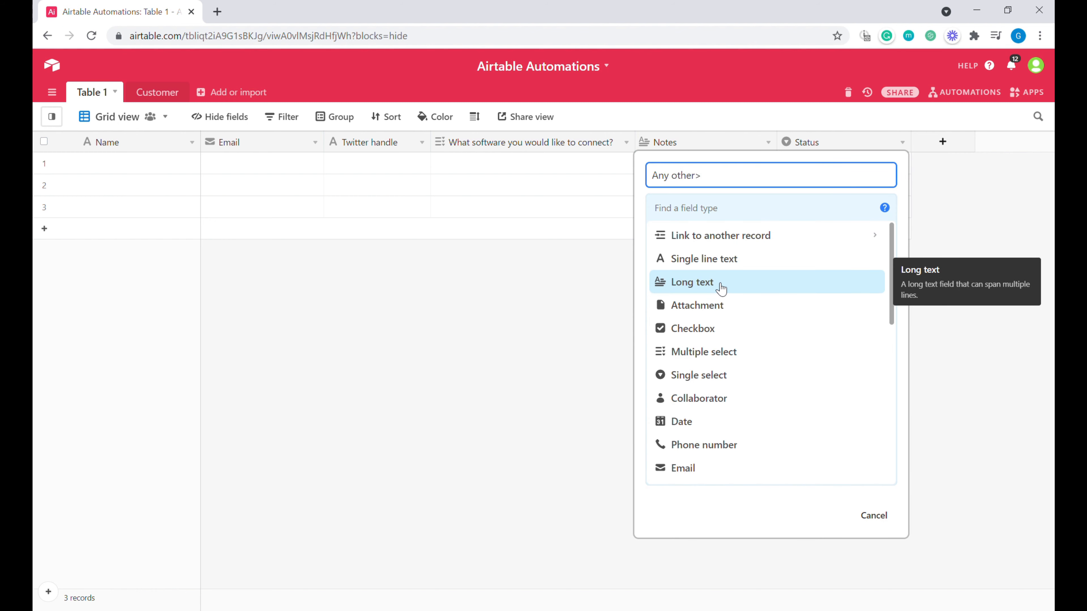
key("BackSpace")
type("?")
left_click(726, 284)
left_click(835, 299)
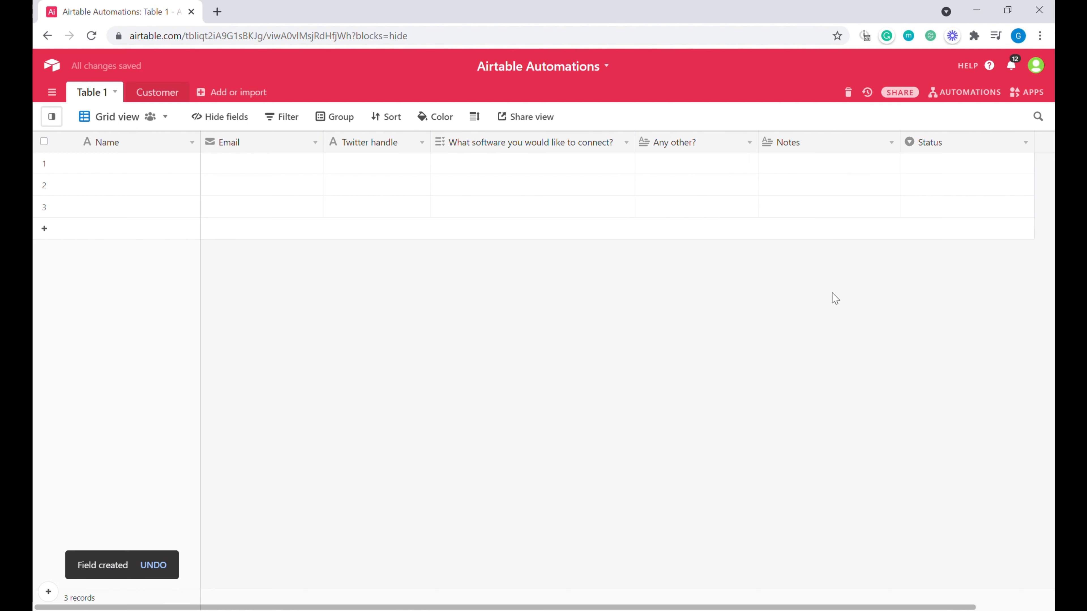
left_click(806, 167)
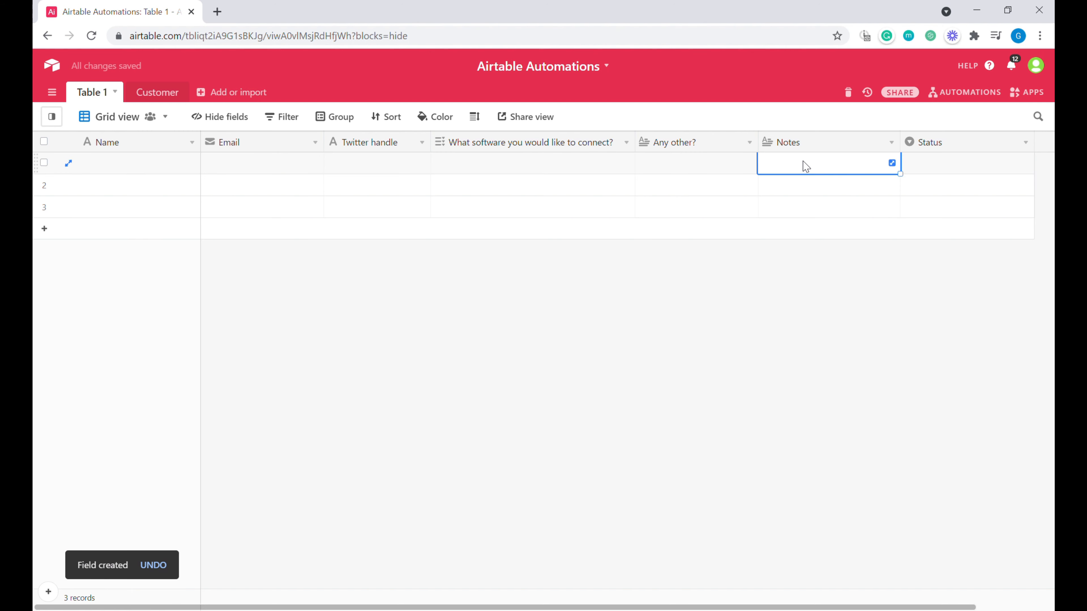
Step: Insert a 'Duration of the project' single select before Status with options Single project <1 week, Multiple automations 1-2 months, Ongoing Support, Unknown
right_click(931, 146)
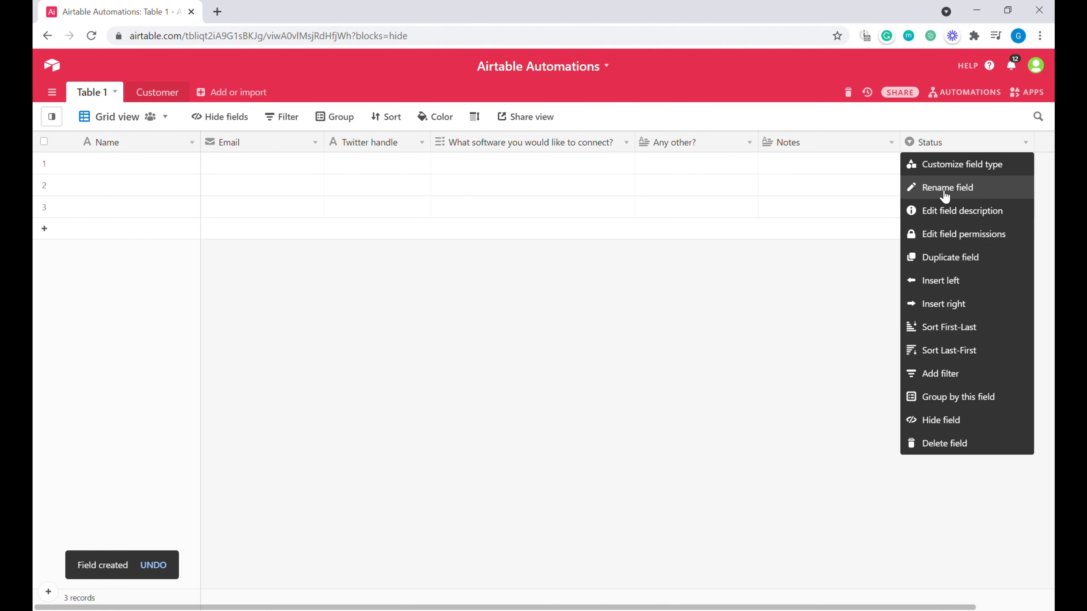
left_click(954, 283)
type("Duration of the project")
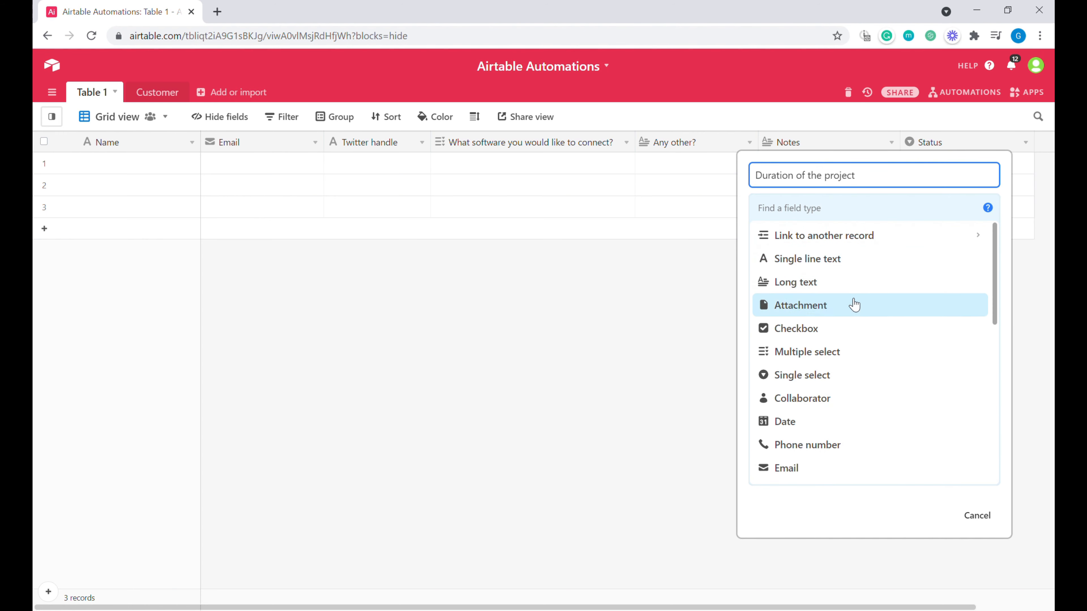
left_click(834, 373)
type("Single project <1 week")
key("Return")
type("Multiple automations 1-2 months")
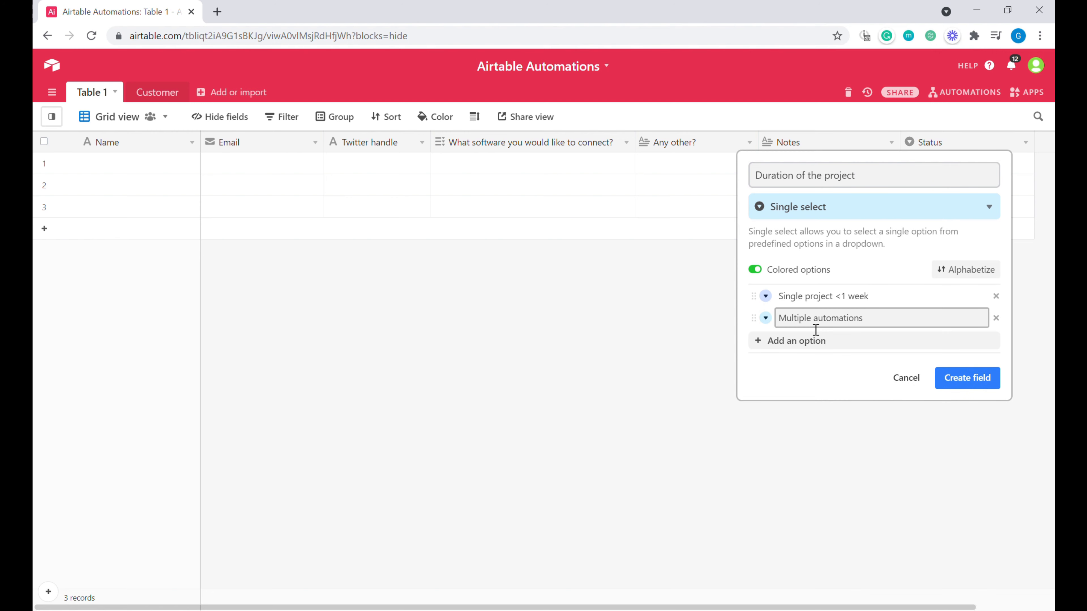
key("Return")
type("Ongoing Support")
key("Return")
type("Unknown")
left_click(970, 423)
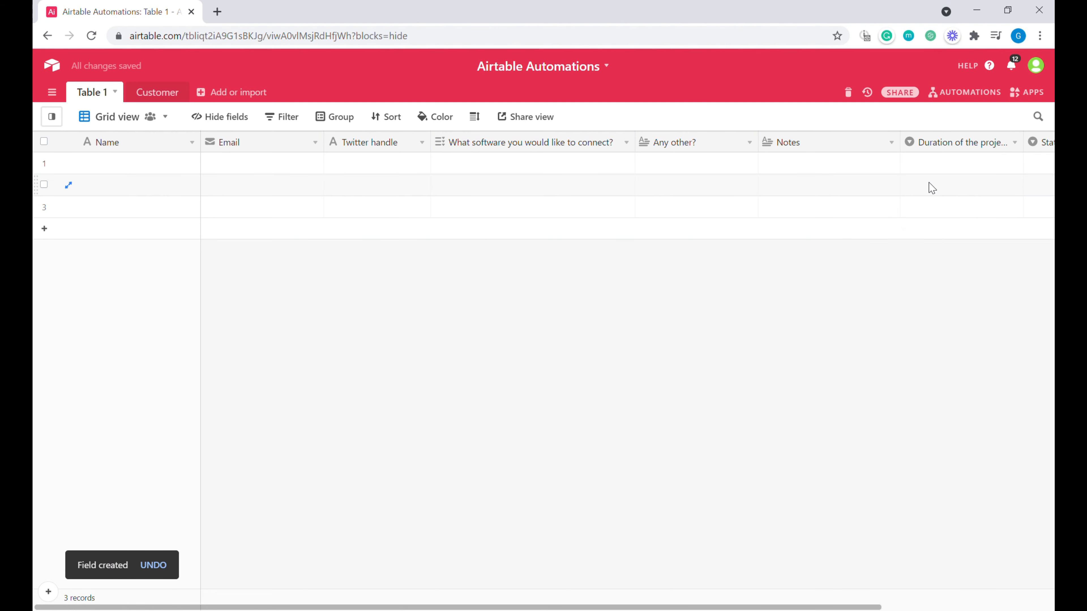
Step: Check row 2's Duration and Status cells and bring up the views list
left_click(934, 187)
key("Right")
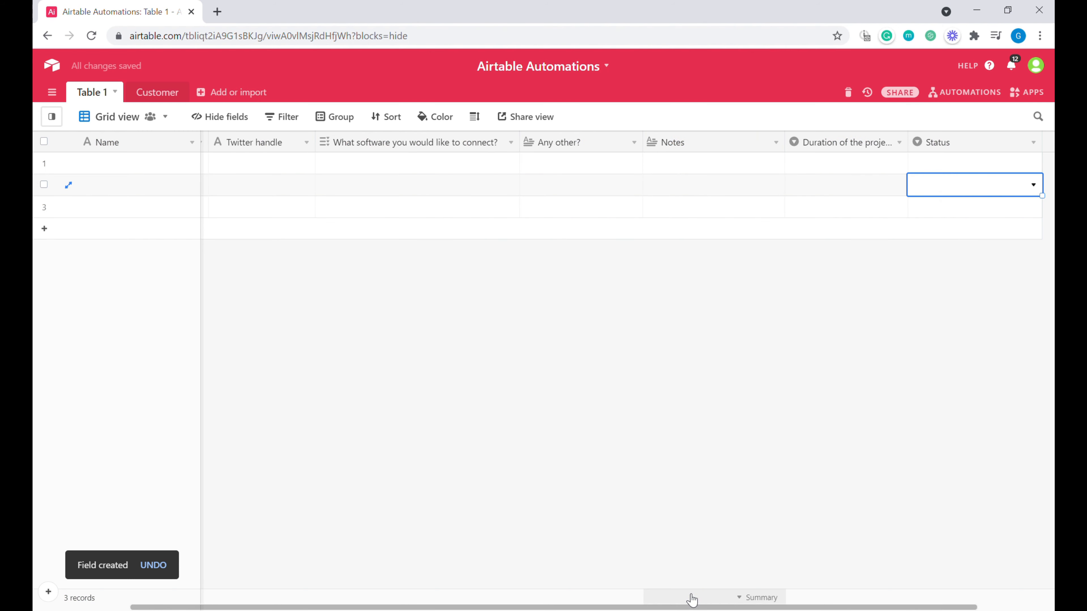
left_click_drag(697, 607, 585, 607)
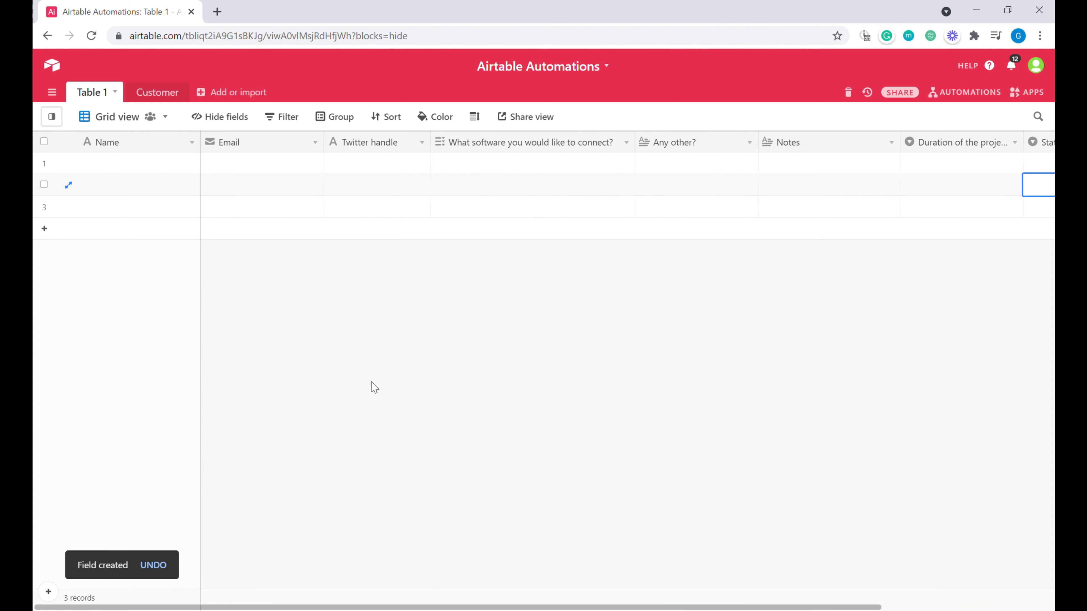
left_click(108, 124)
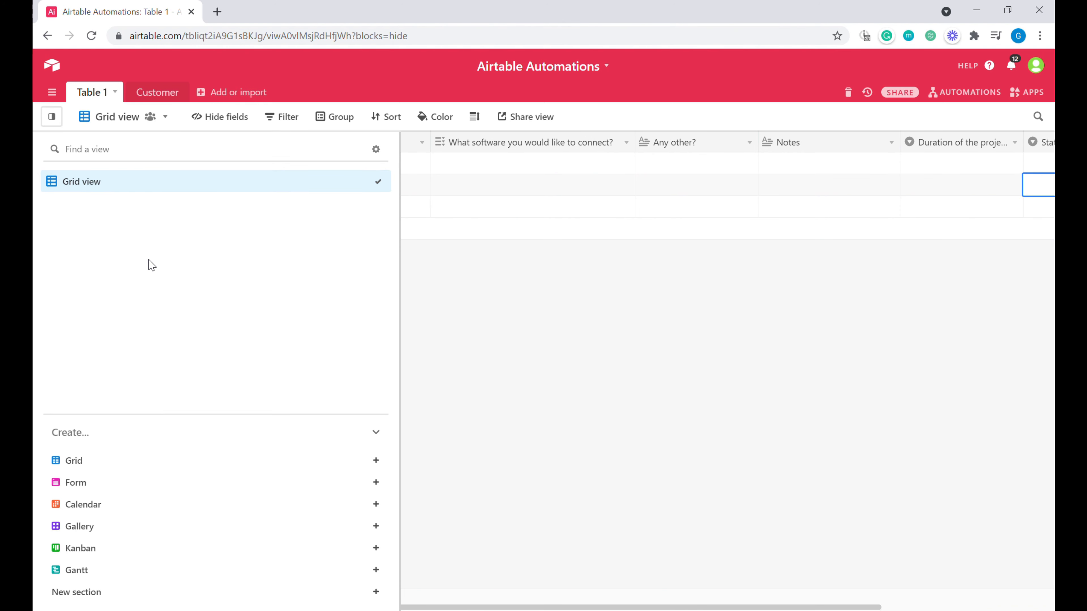
Step: Create a new form view for the table
left_click(126, 493)
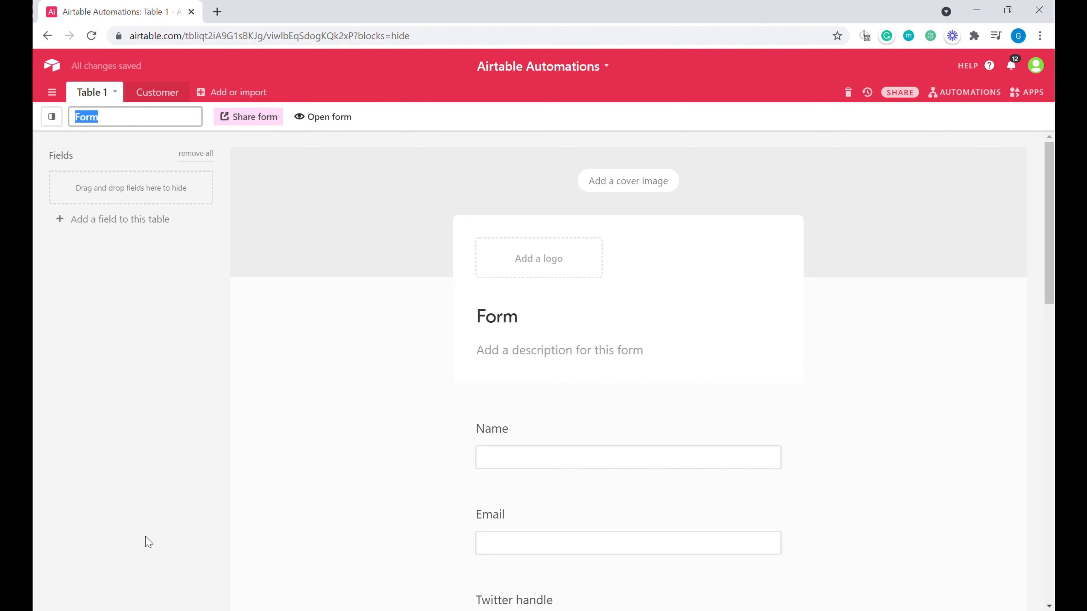
scroll(681, 343, "down", 10)
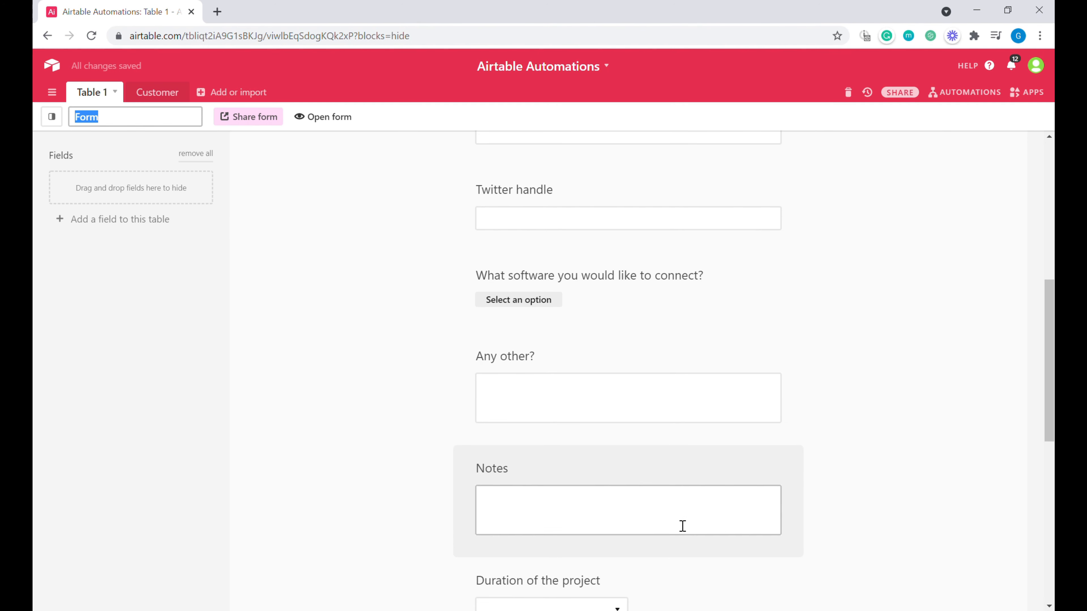
scroll(683, 525, "down", 5)
scroll(681, 527, "up", 14)
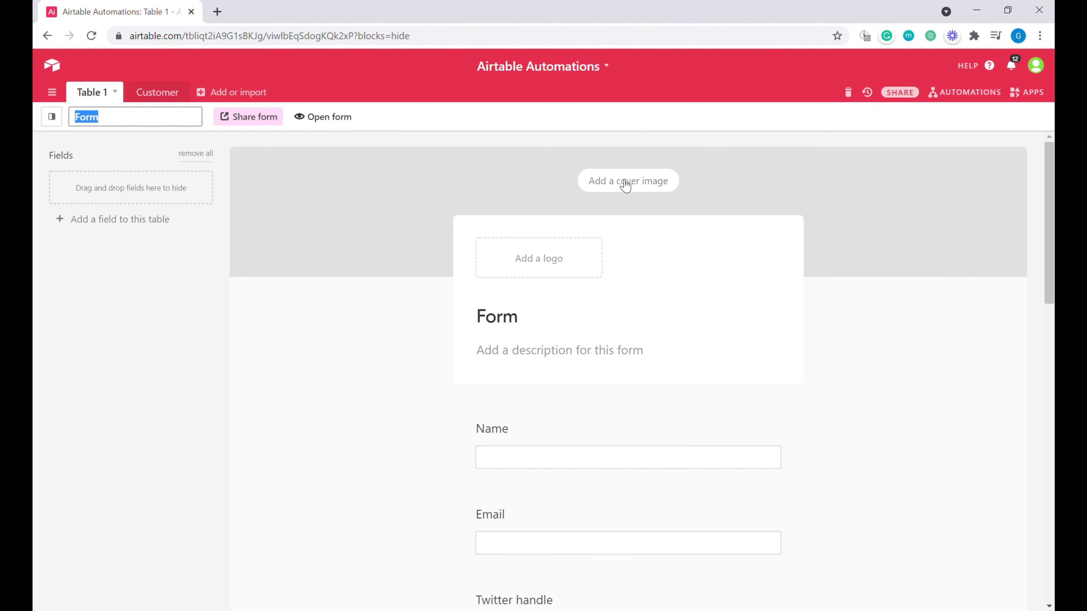
Step: Upload and crop the blue Automate your Business cover banner, then add the Business Automated! logo
left_click(626, 182)
double_click(538, 322)
left_click(760, 467)
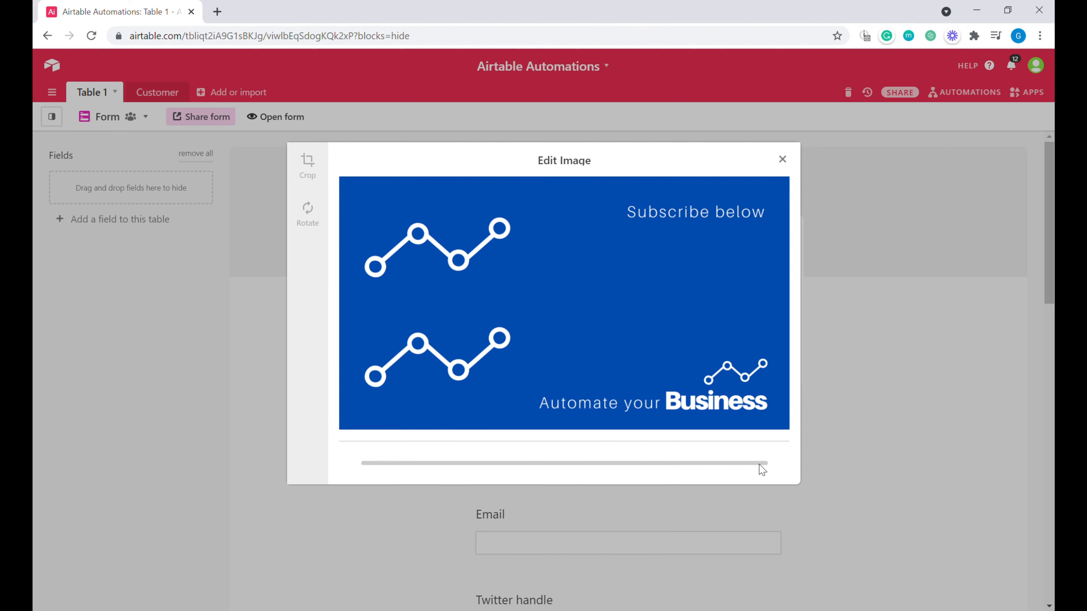
left_click(540, 293)
left_click(563, 305)
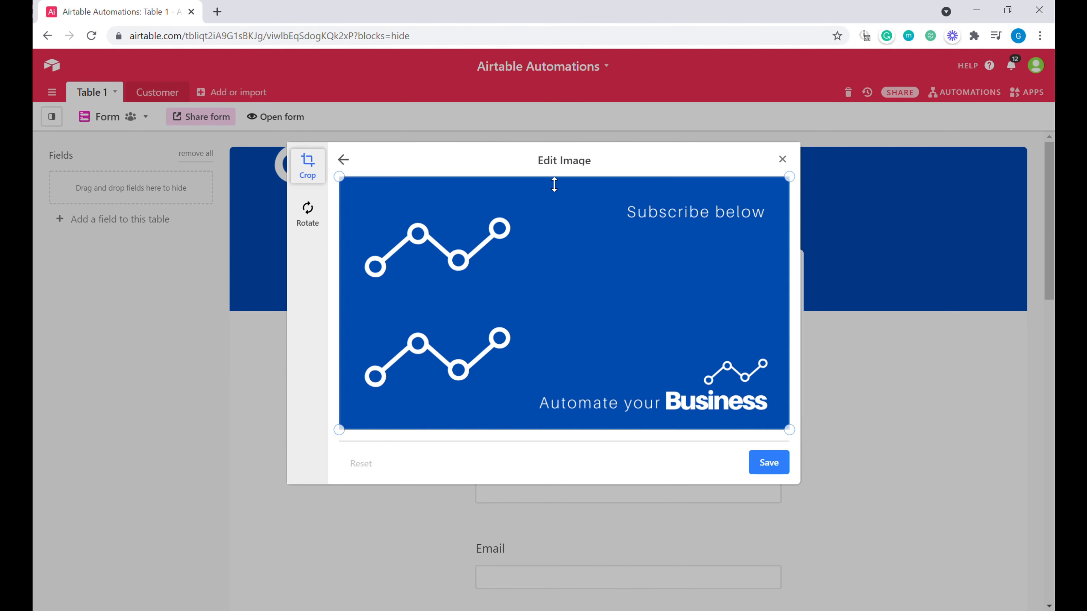
left_click_drag(553, 182, 555, 323)
left_click(767, 461)
left_click(543, 302)
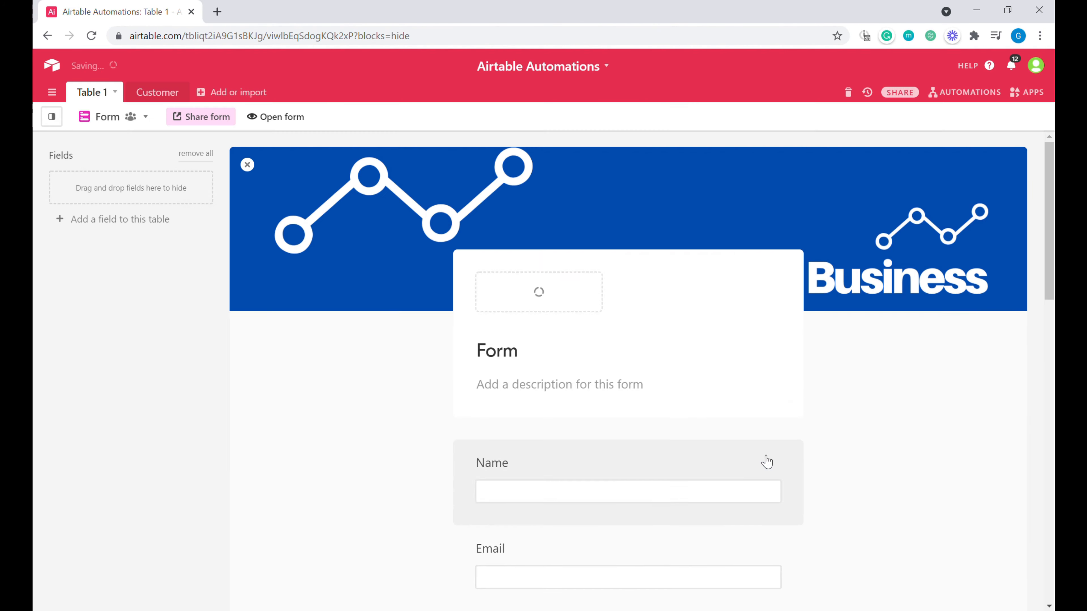
scroll(762, 454, "down", 3)
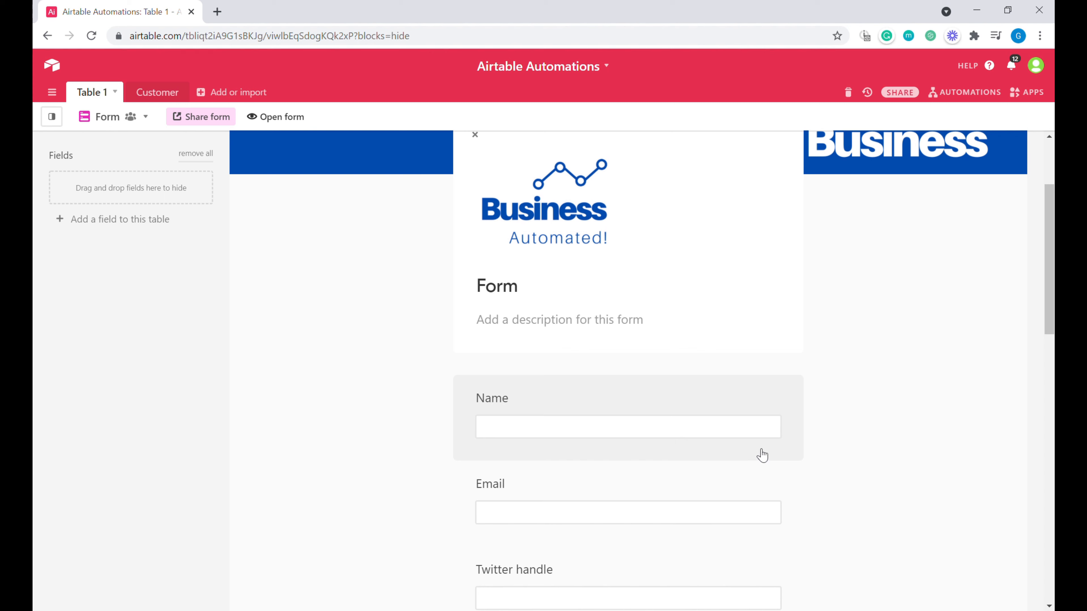
Step: Retitle the form 'Are you looking to automate your business processes?'
left_click(556, 289)
left_click_drag(624, 287, 476, 288)
type("Ar")
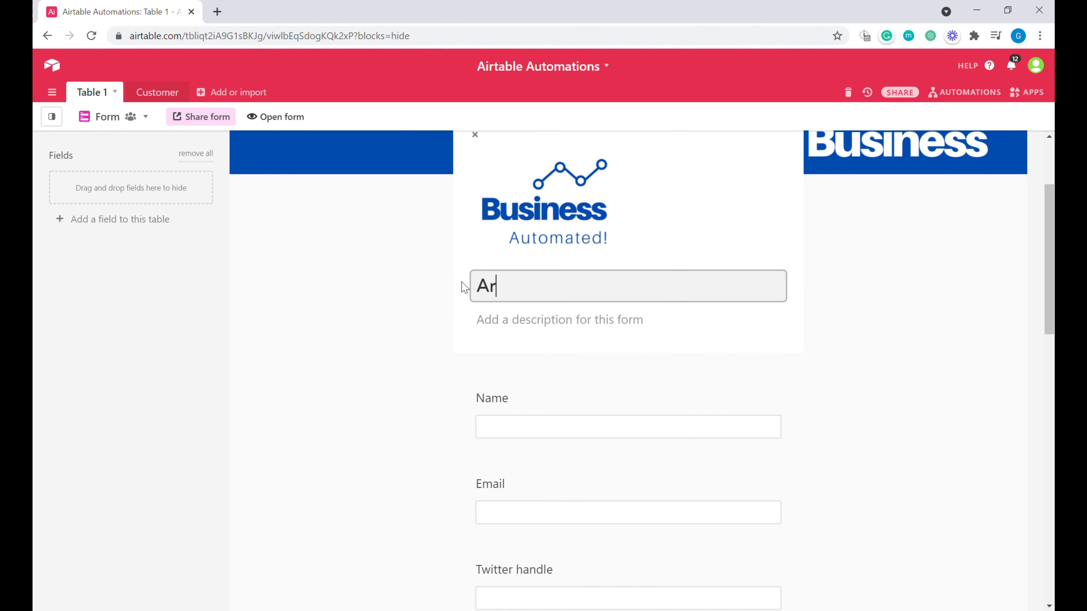
type("e you looking for Automations")
key("BackSpace")
key("BackSpace")
key("BackSpace")
key("BackSpace")
key("BackSpace")
key("BackSpace")
key("BackSpace")
key("BackSpace")
key("BackSpace")
key("BackSpace")
key("BackSpace")
type("auto")
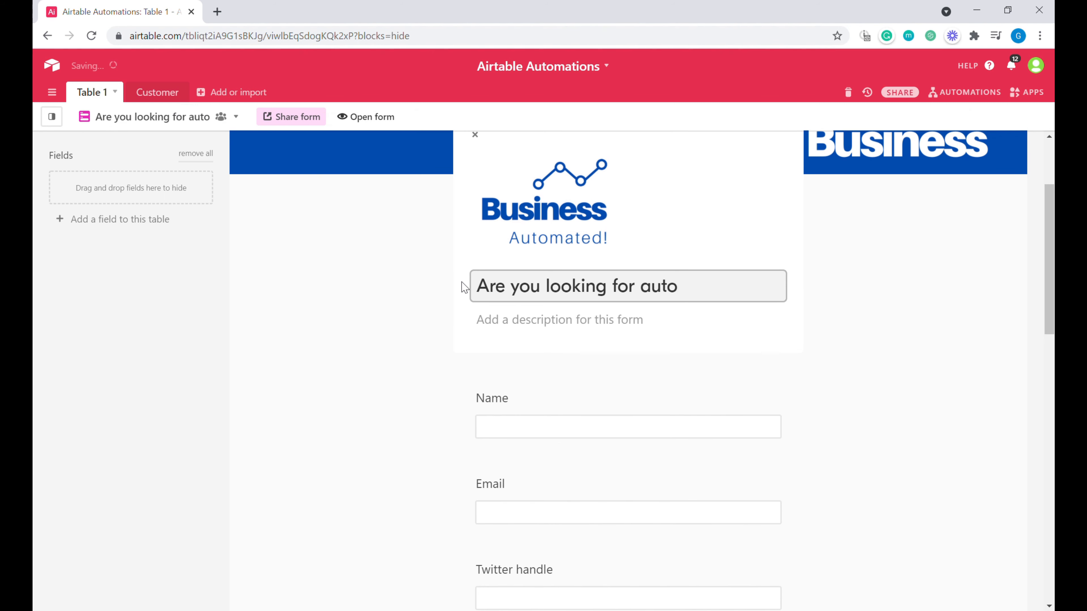
key("BackSpace")
key("BackSpace")
key("BackSpace")
key("BackSpace")
key("BackSpace")
key("BackSpace")
key("BackSpace")
key("BackSpace")
type("to automate your business processes?")
Step: Add a description inviting visitors to say which software and process they want connected and automated
left_click(603, 355)
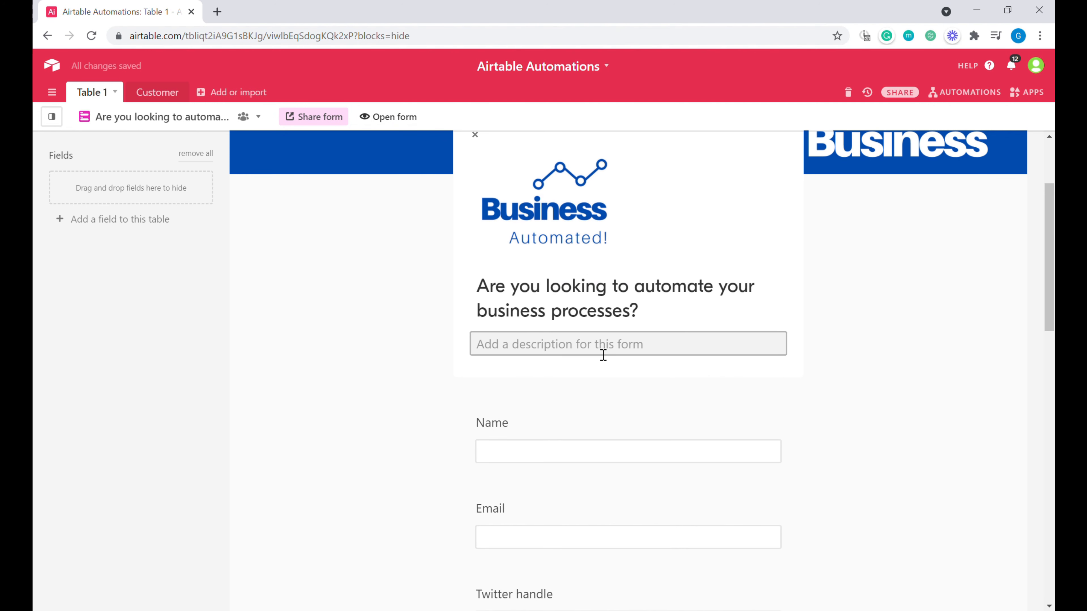
type("Let us know what softw")
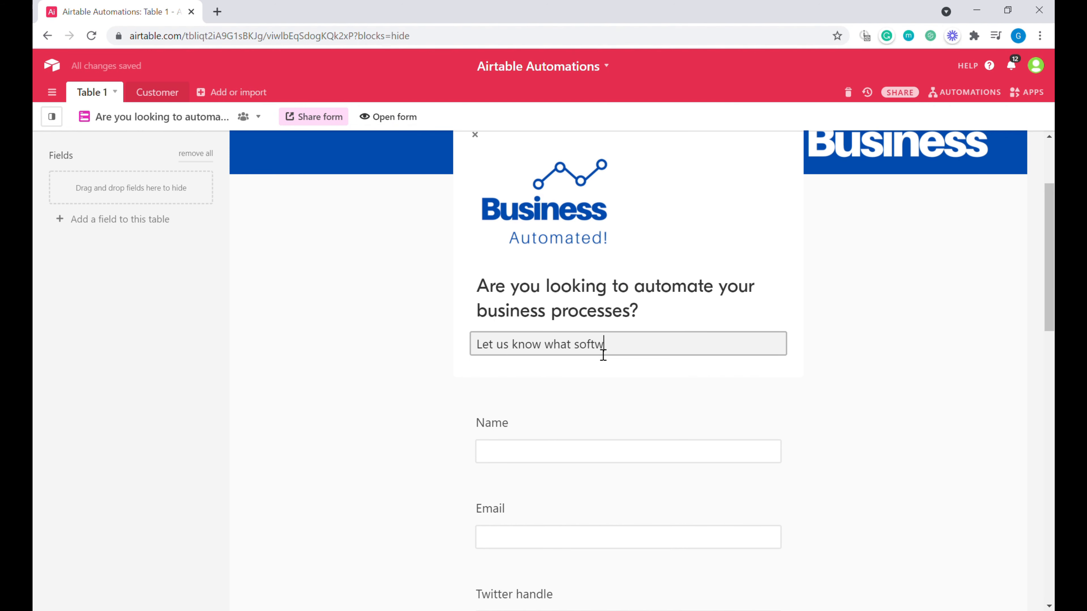
type("are and process you would like to connect and automate and we will reach out to you")
left_click(646, 449)
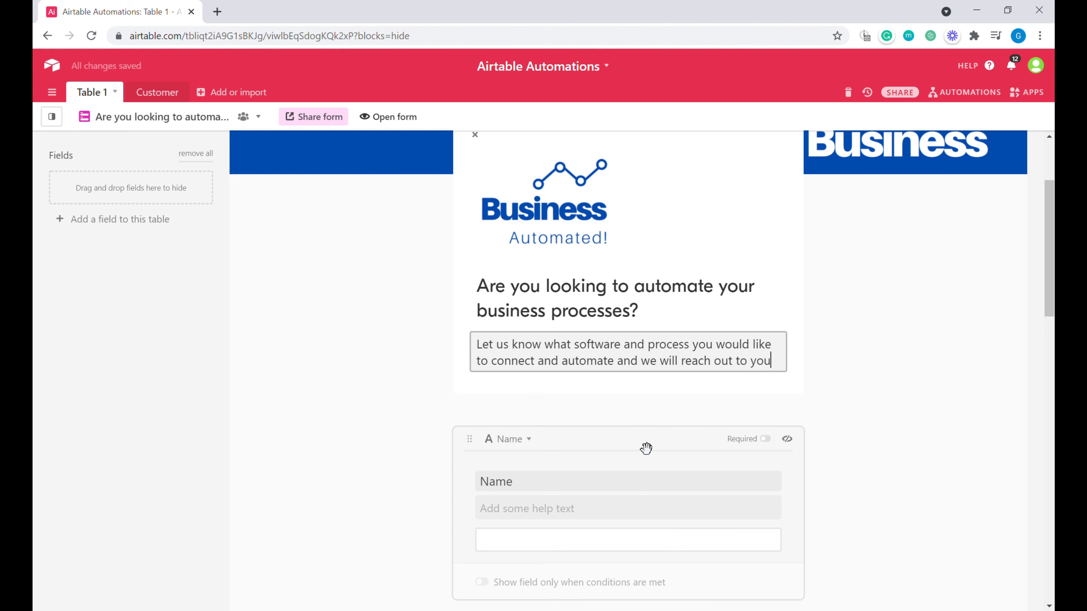
scroll(709, 432, "down", 3)
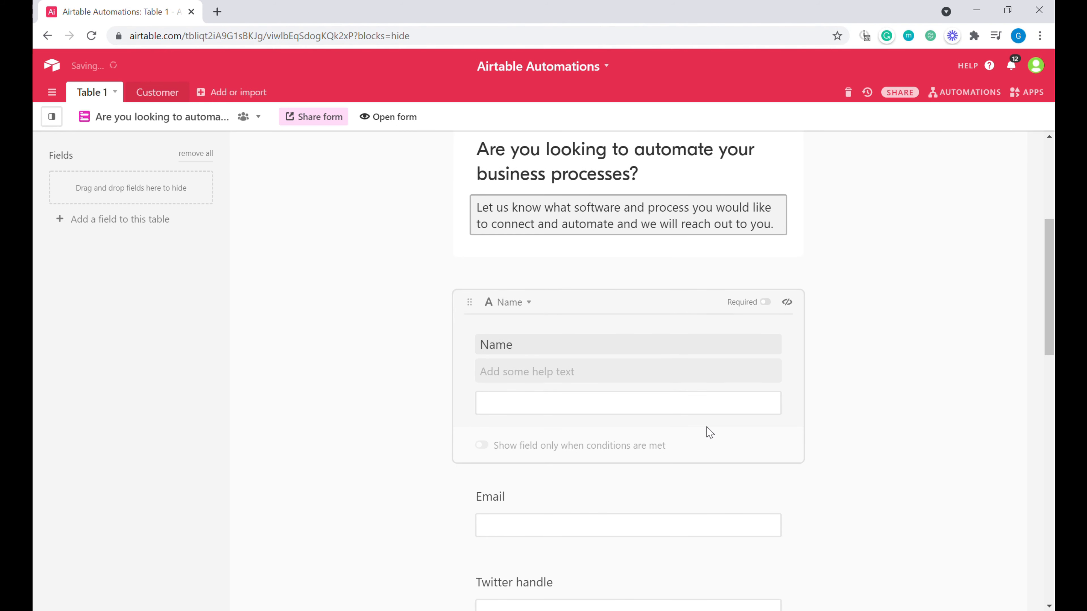
Step: Make the Name and Email questions required
left_click(767, 303)
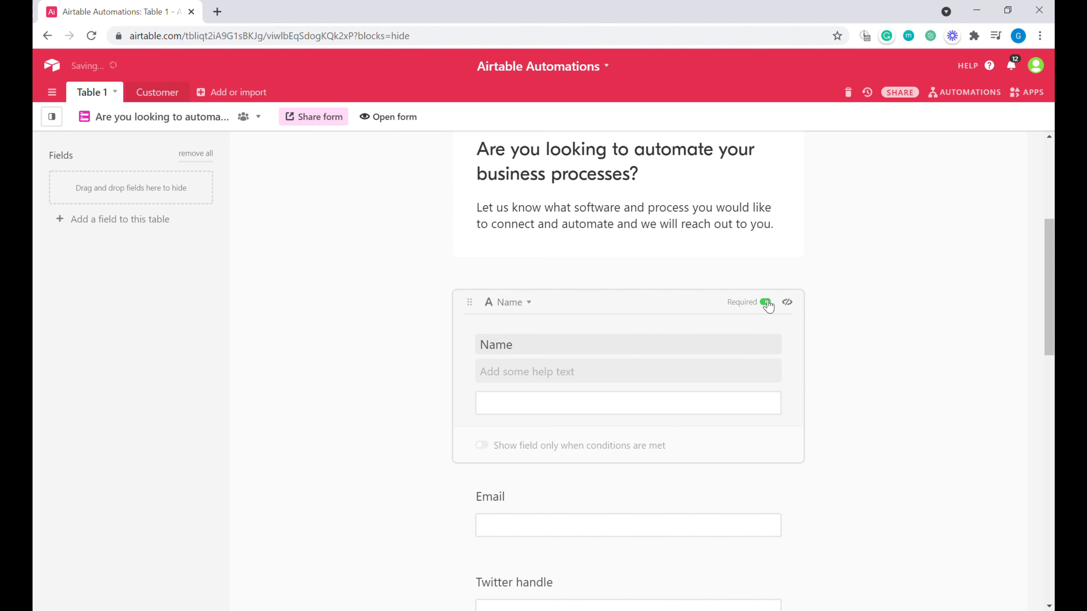
scroll(607, 224, "down", 5)
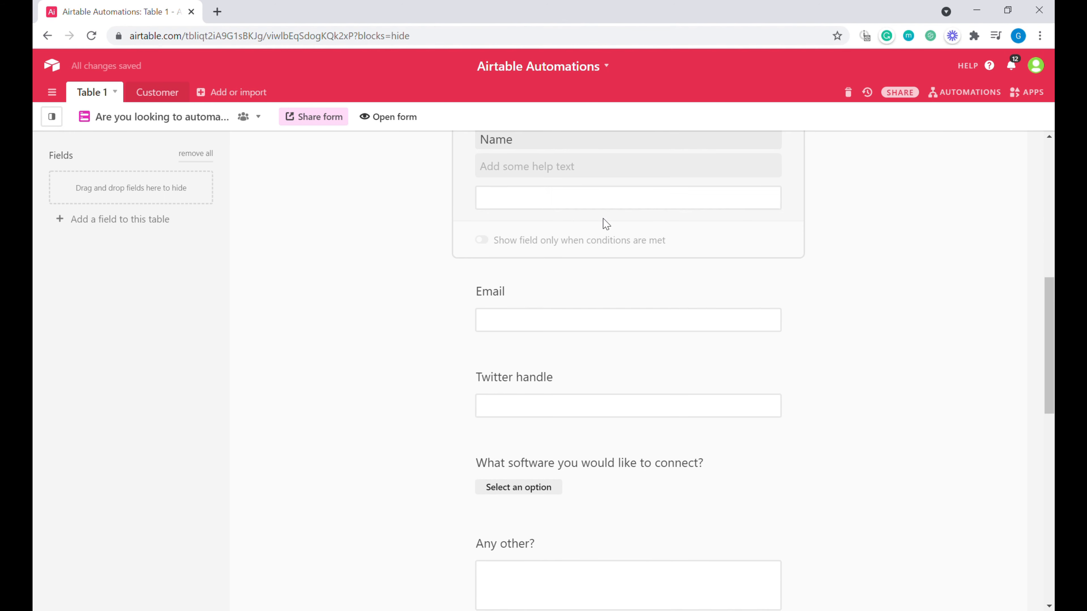
left_click(685, 306)
left_click(766, 187)
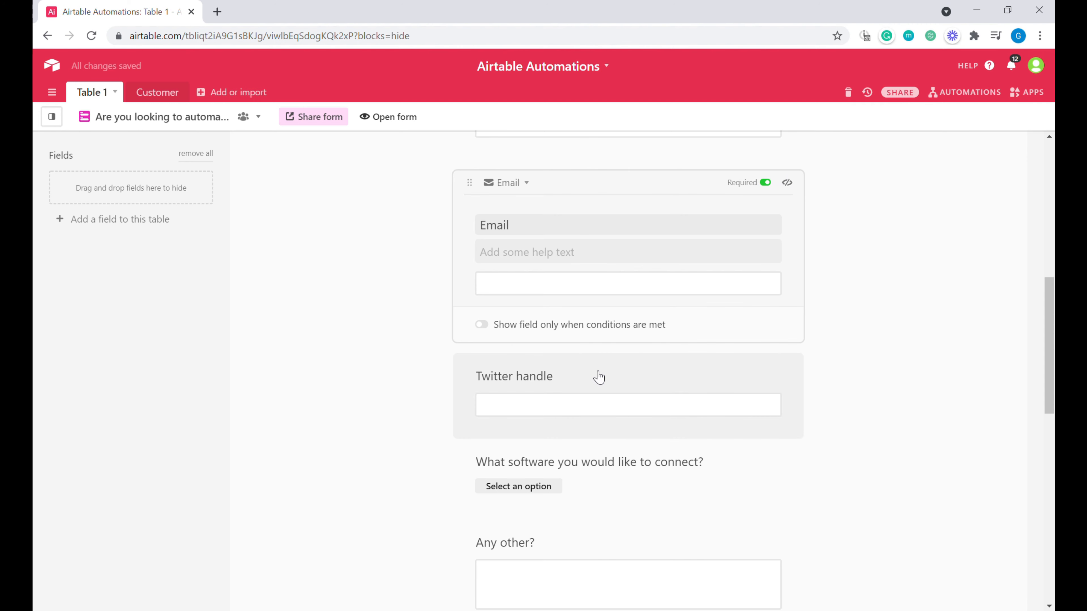
Step: Show the software question as a checklist and tick SendGrid in the preview
left_click(542, 410)
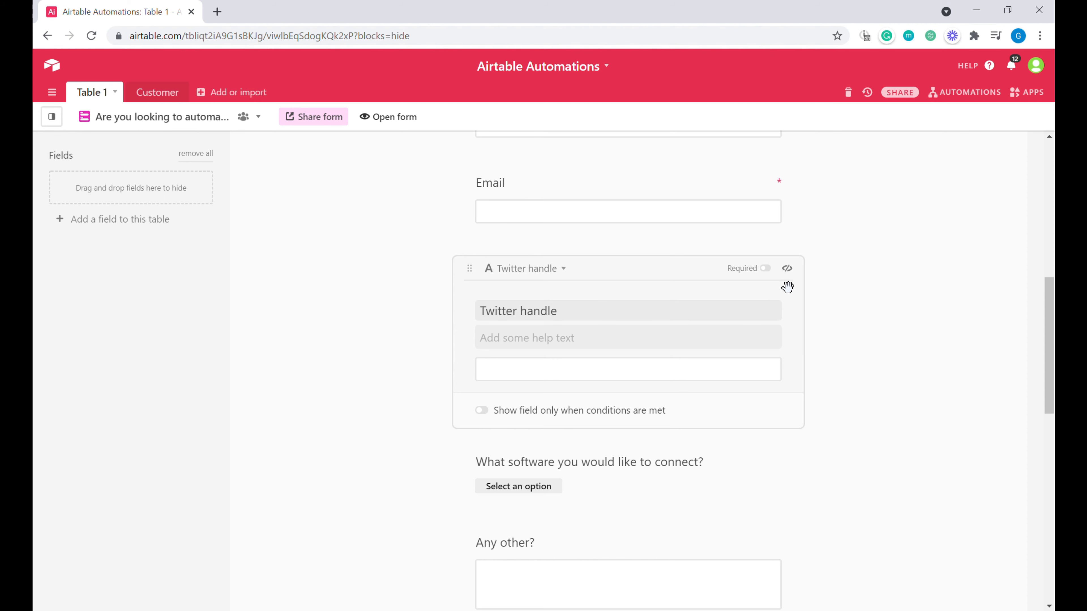
scroll(786, 286, "down", 3)
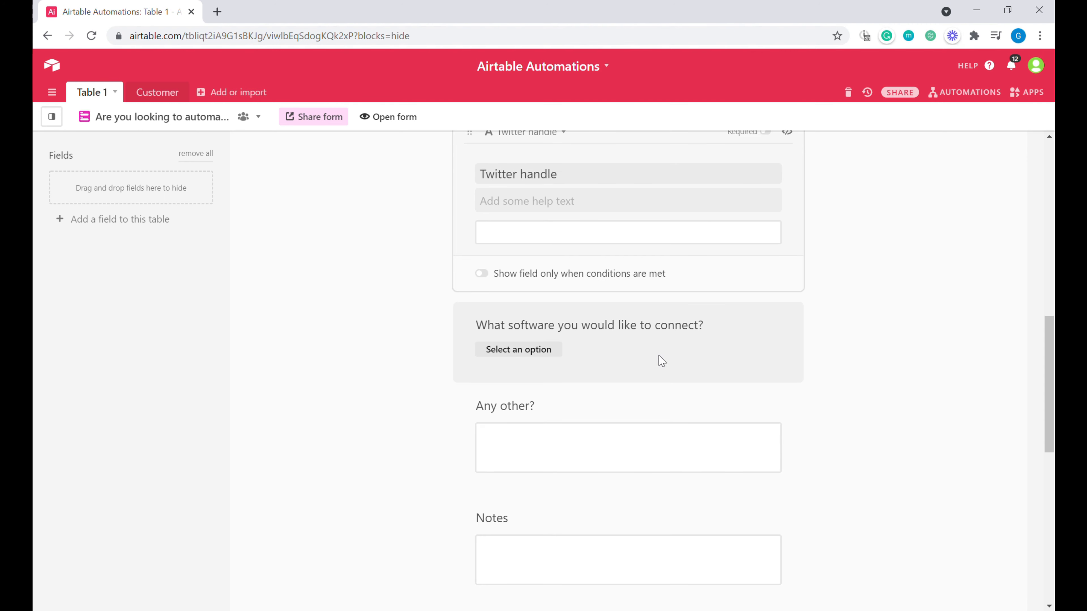
left_click(715, 311)
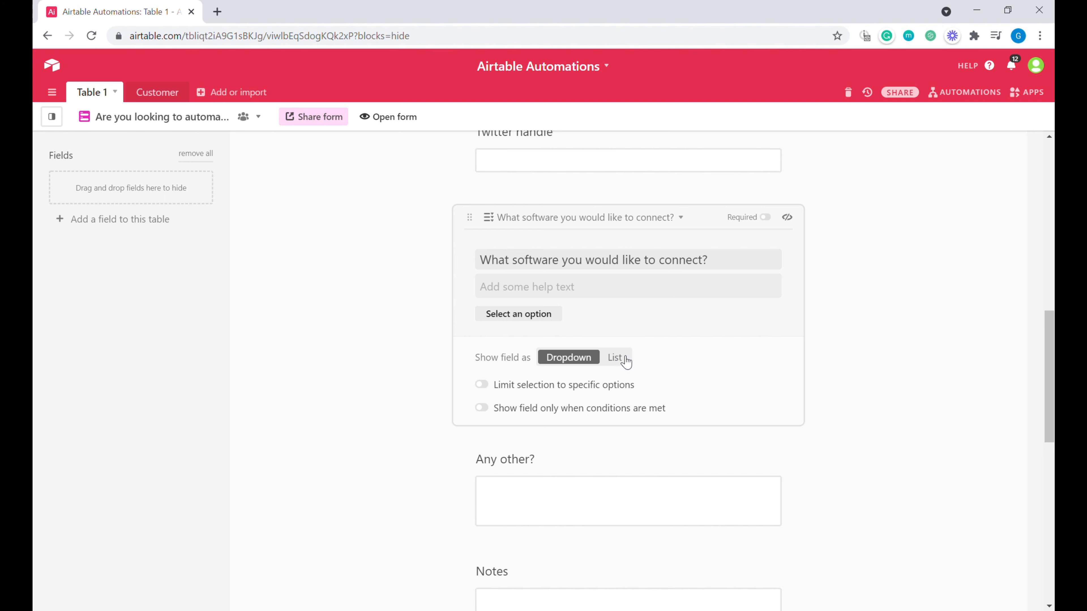
left_click(615, 358)
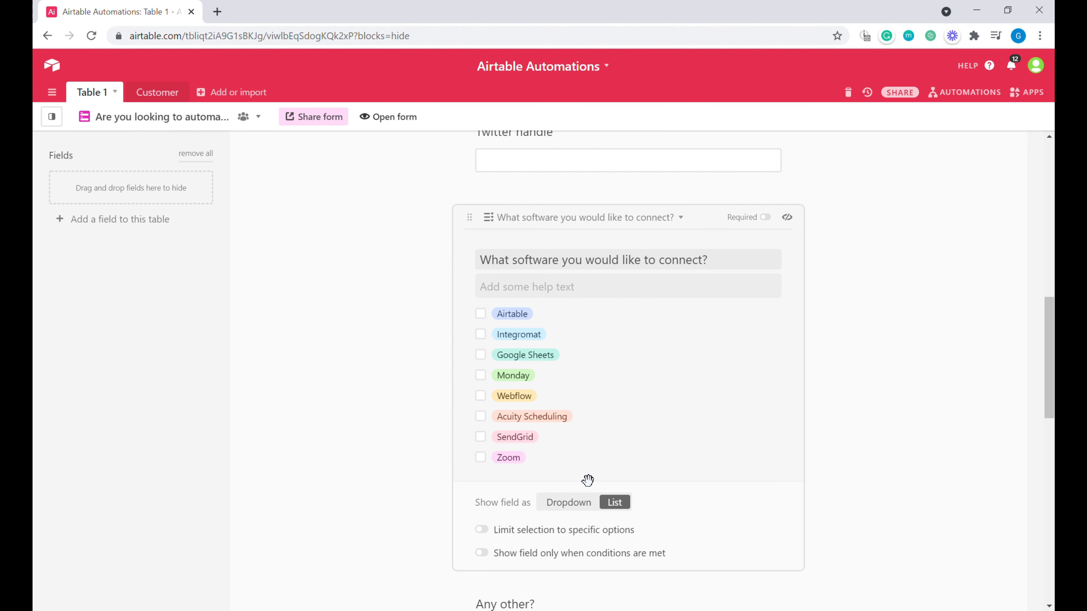
scroll(569, 404, "down", 3)
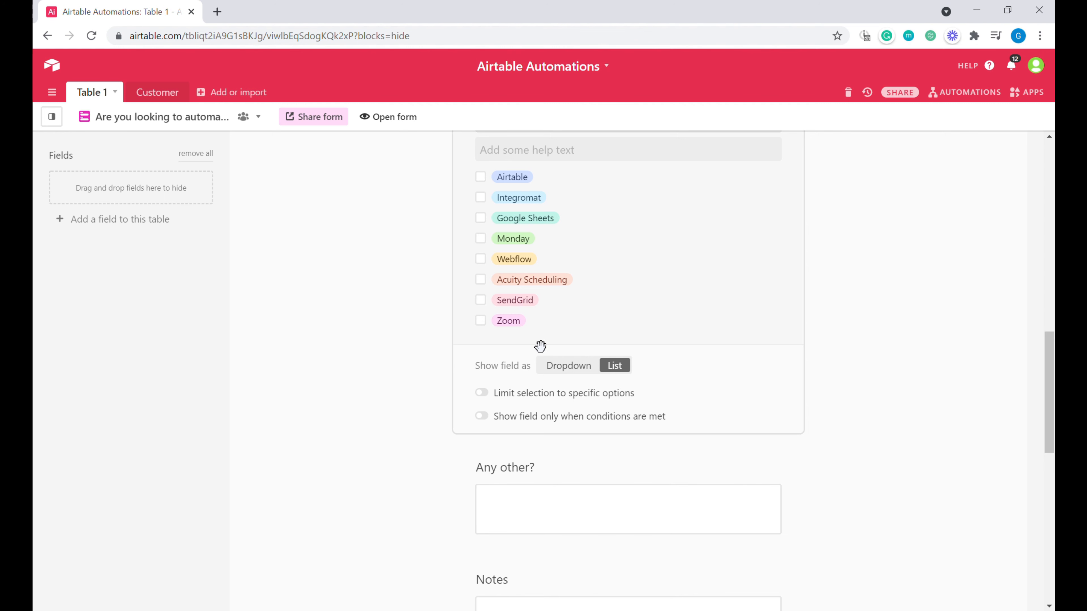
scroll(534, 347, "up", 3)
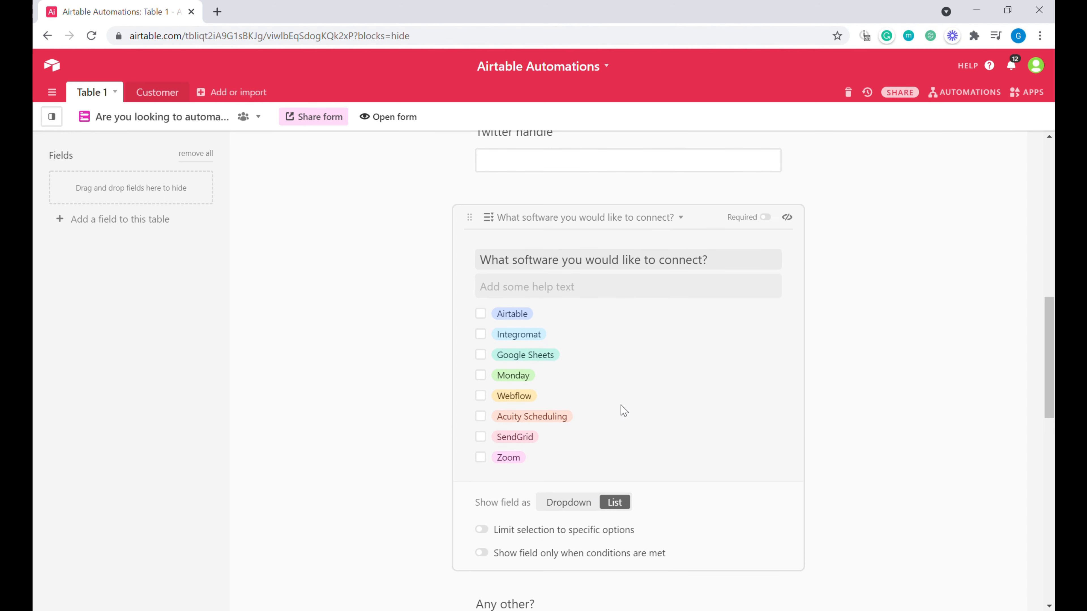
scroll(582, 467, "down", 2)
left_click(567, 375)
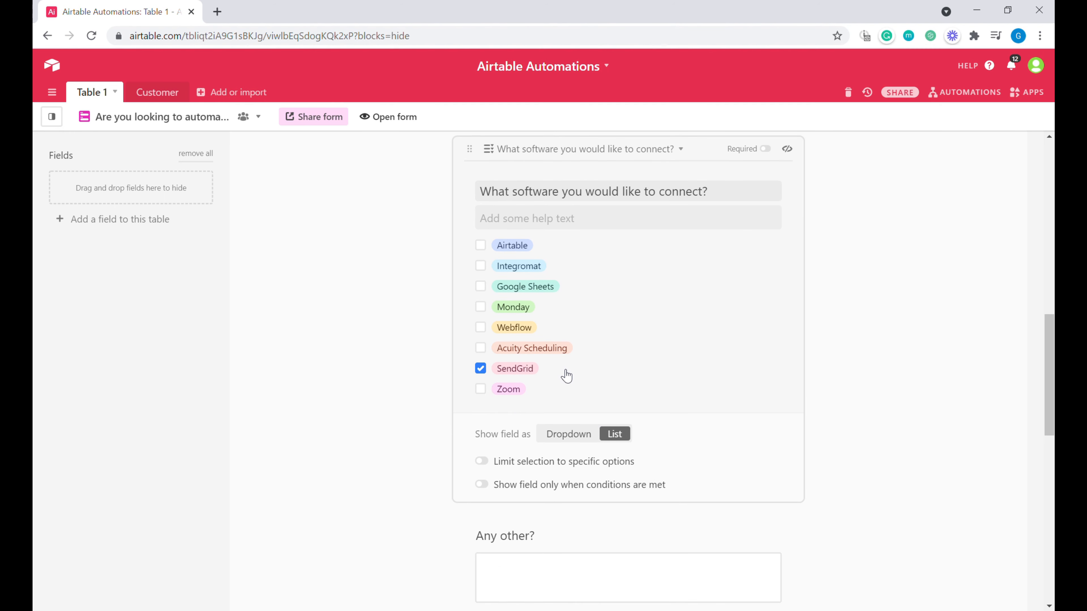
left_click(145, 117)
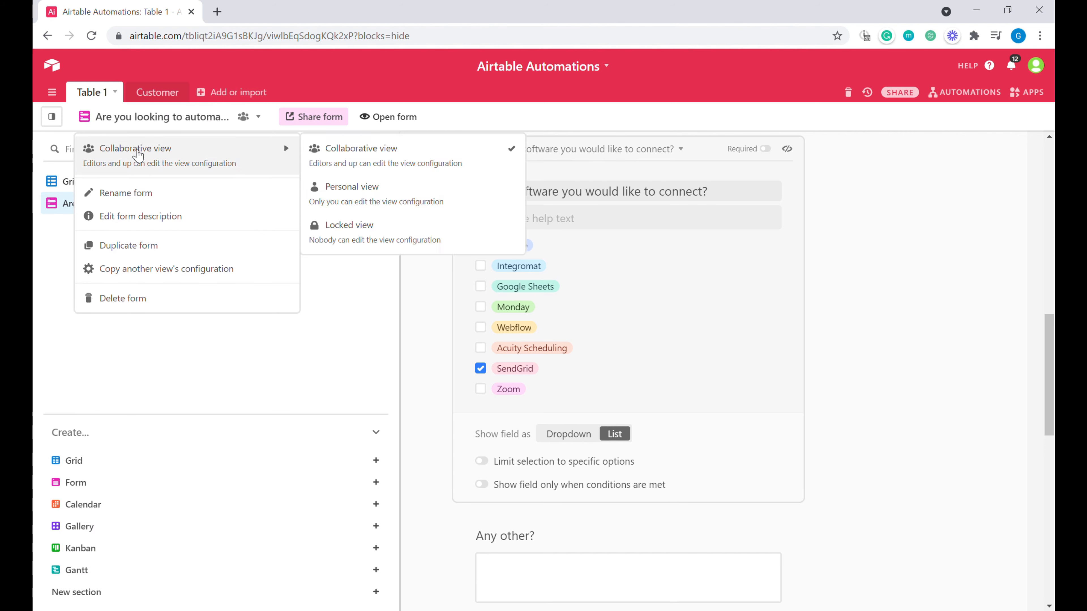
Step: In grid view, save 'Other Software' as a ninth software choice, then reopen the form
left_click(52, 182)
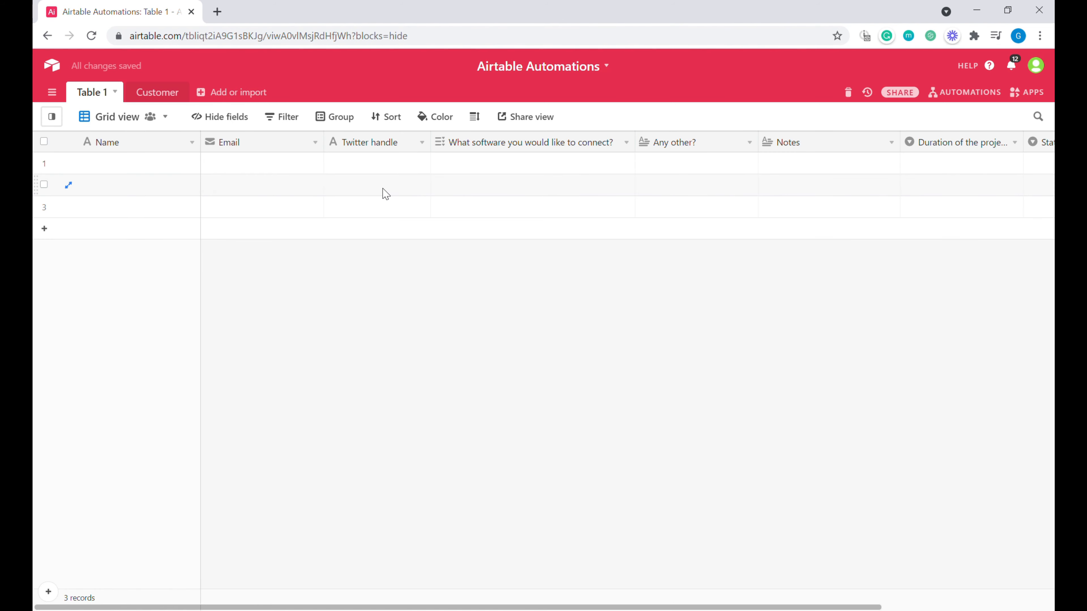
left_click(626, 143)
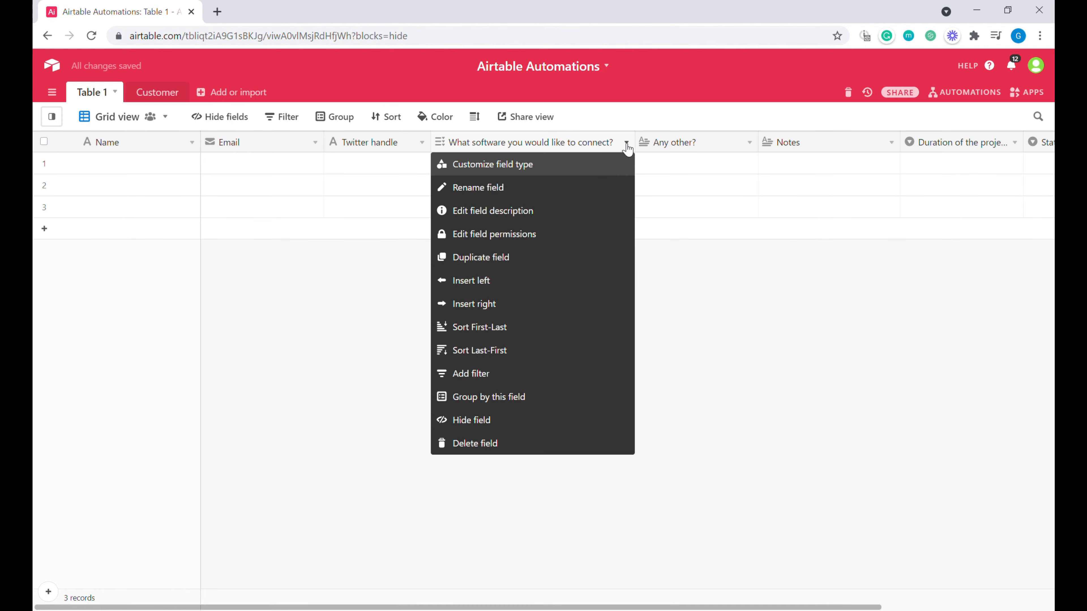
left_click(578, 167)
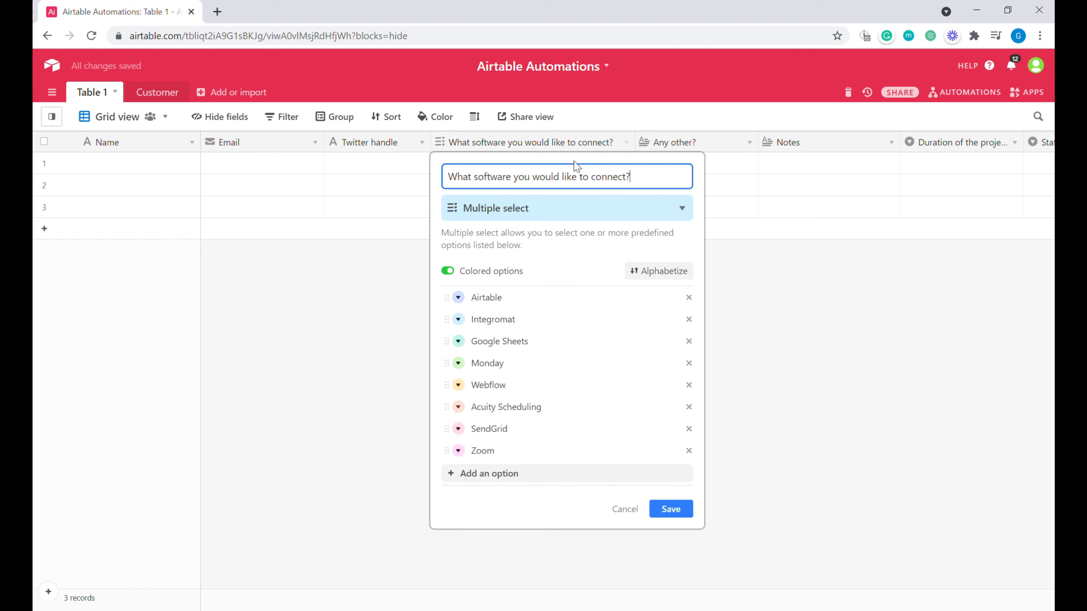
left_click(522, 475)
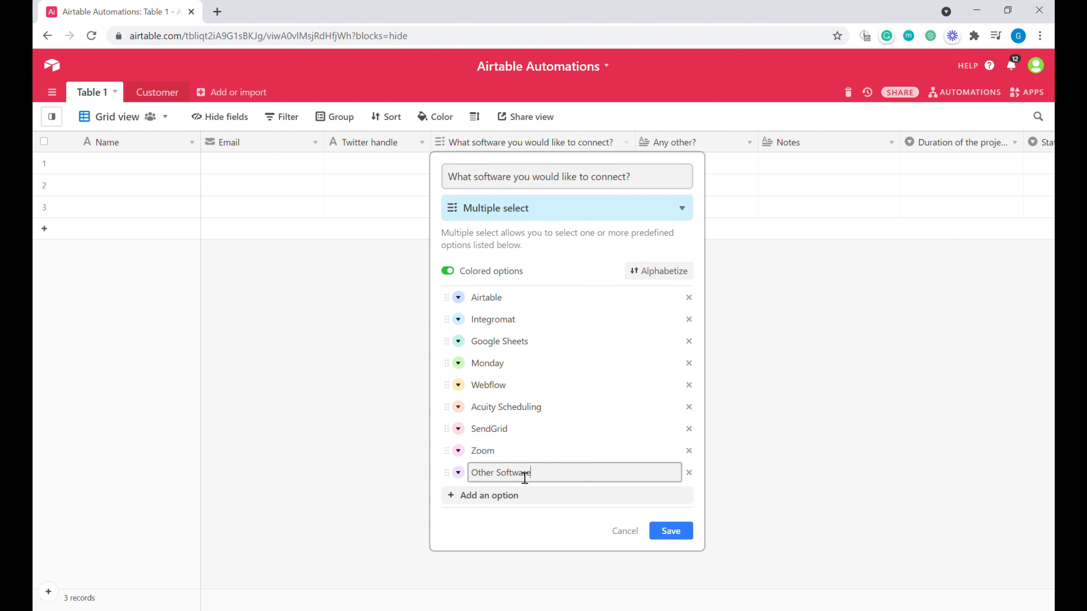
type("Other Software")
left_click(681, 536)
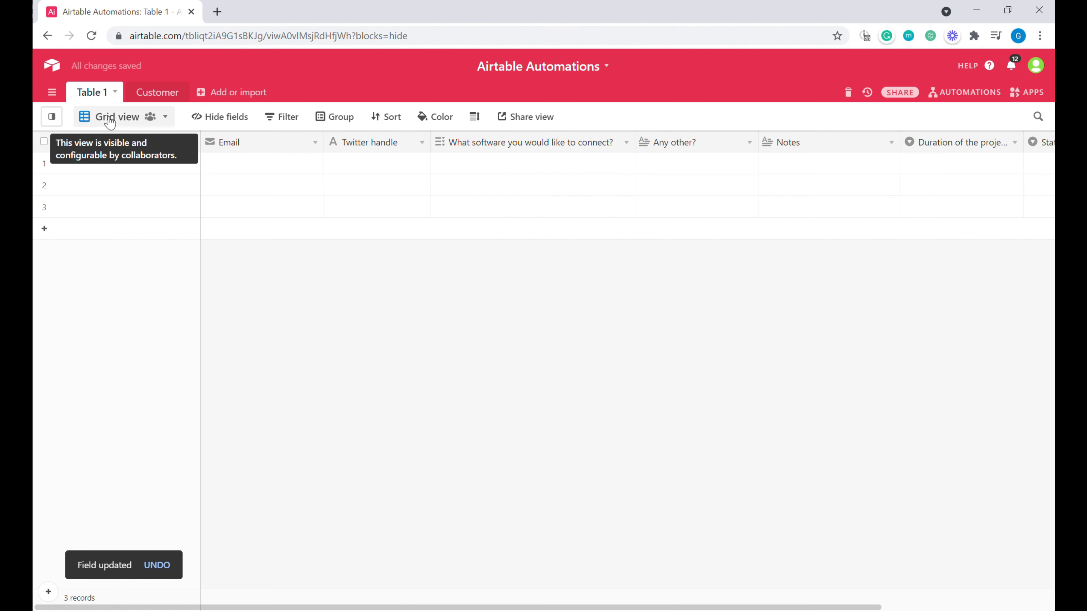
left_click(110, 123)
left_click(69, 203)
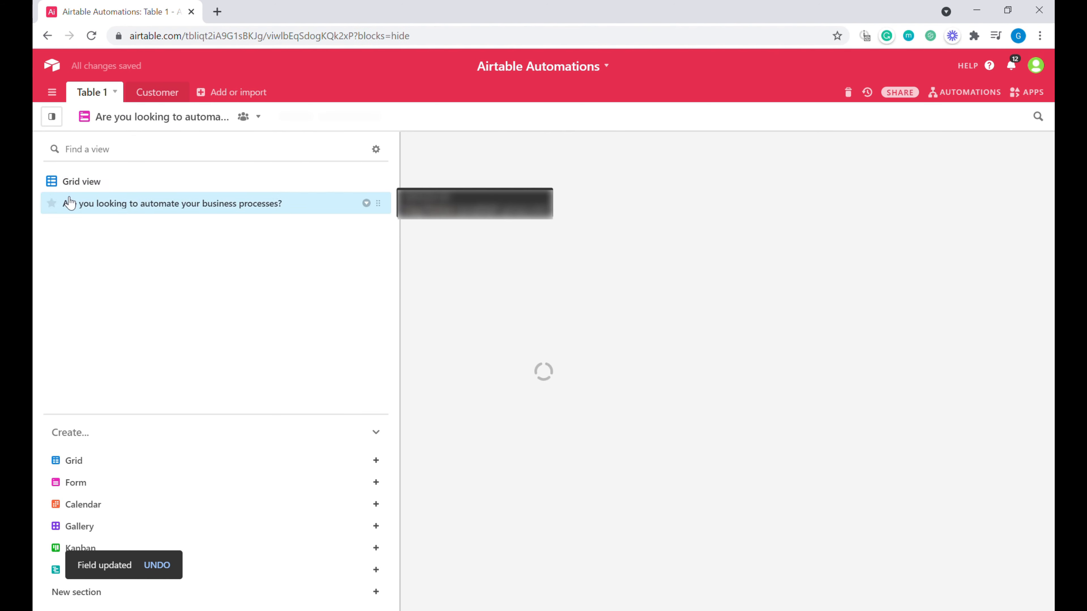
Step: Retitle the Any other? question 'Please name other software you would like to connect.'
scroll(615, 324, "down", 1)
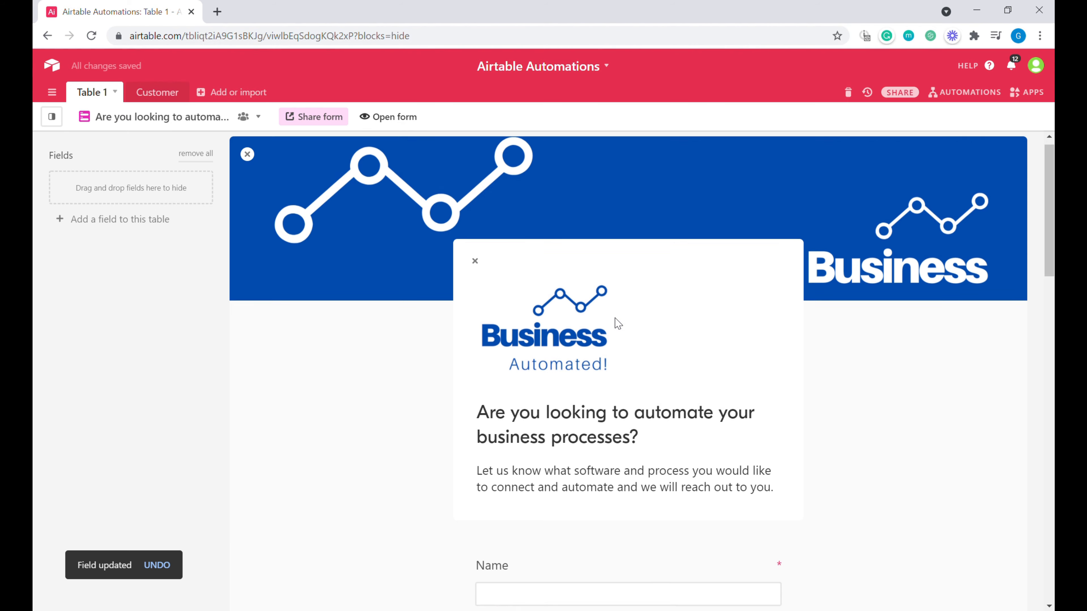
scroll(619, 324, "down", 10)
scroll(563, 409, "up", 3)
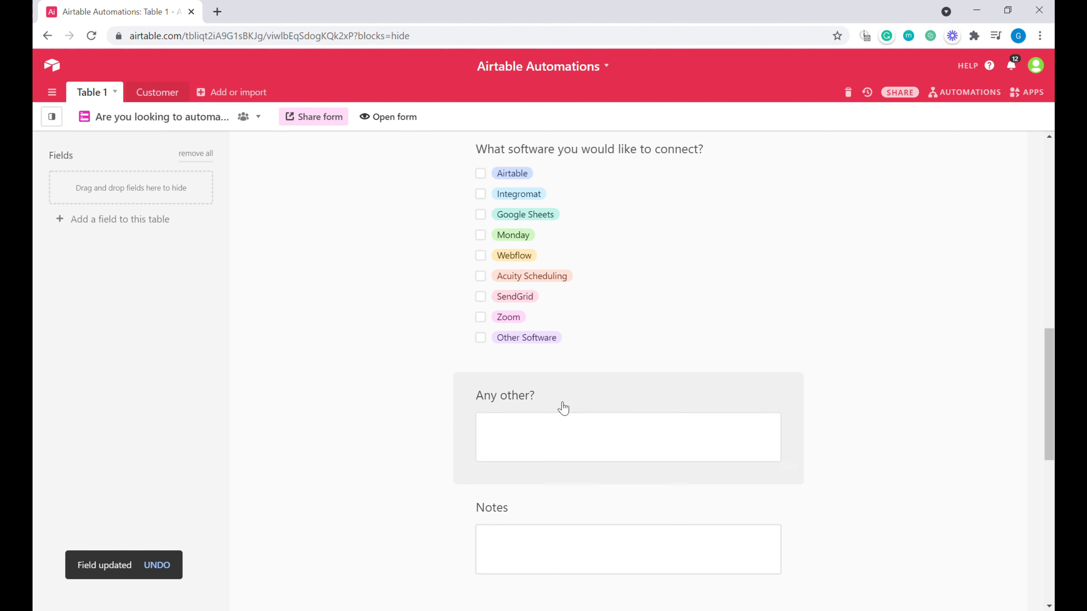
left_click(502, 407)
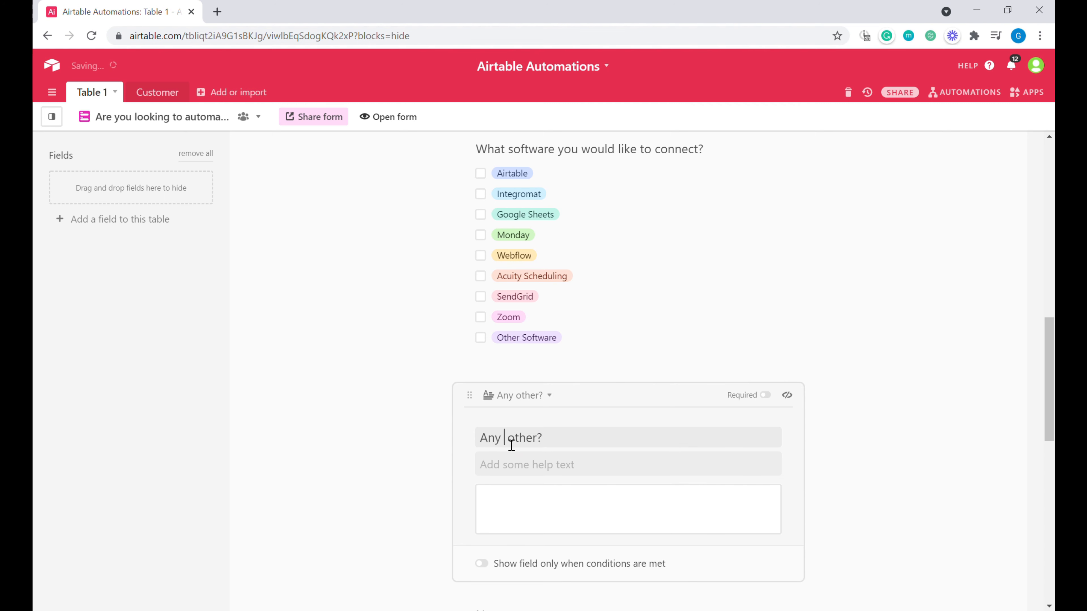
key("BackSpace")
key("BackSpace")
key("BackSpace")
key("BackSpace")
type("Please name other ")
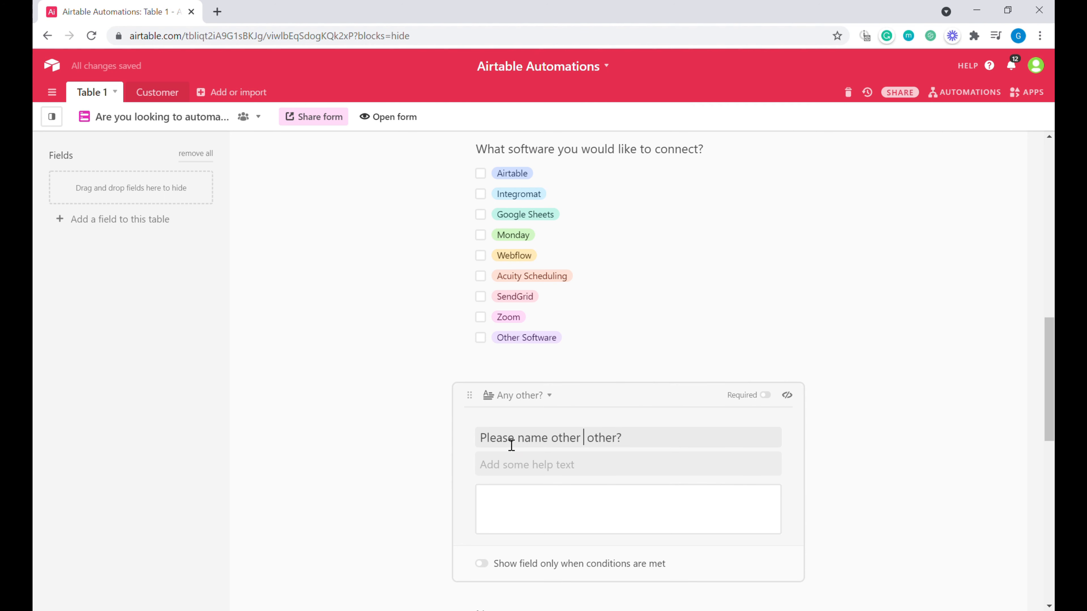
type("software you would like to connect")
key("Delete")
key("Delete")
key("Delete")
key("Delete")
key("Delete")
key("Delete")
type(".")
Step: Show that question only when Other Software is selected
left_click(582, 565)
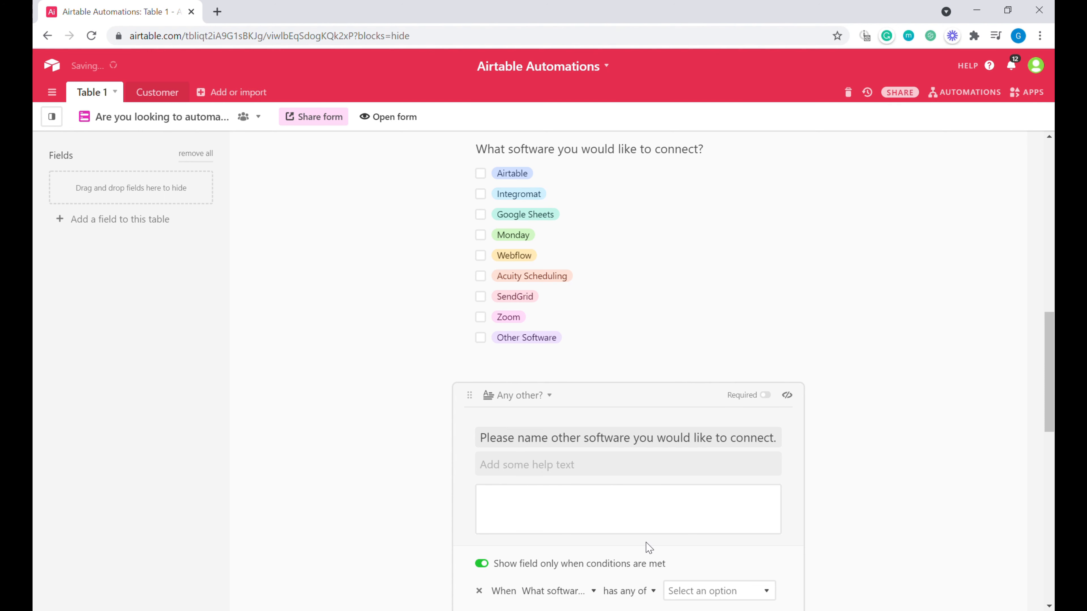
scroll(805, 415, "down", 3)
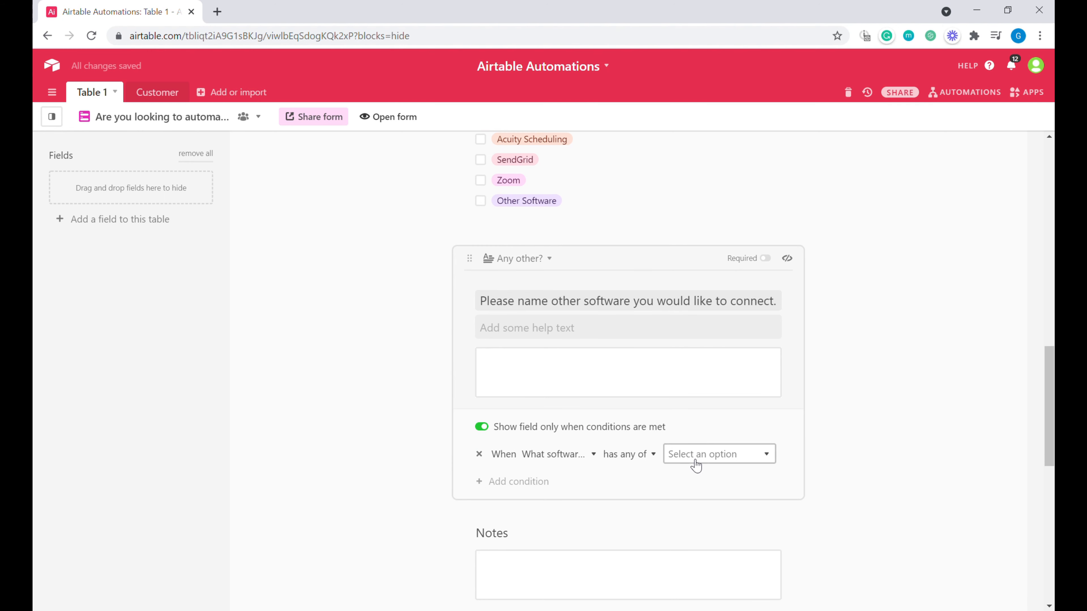
left_click(757, 459)
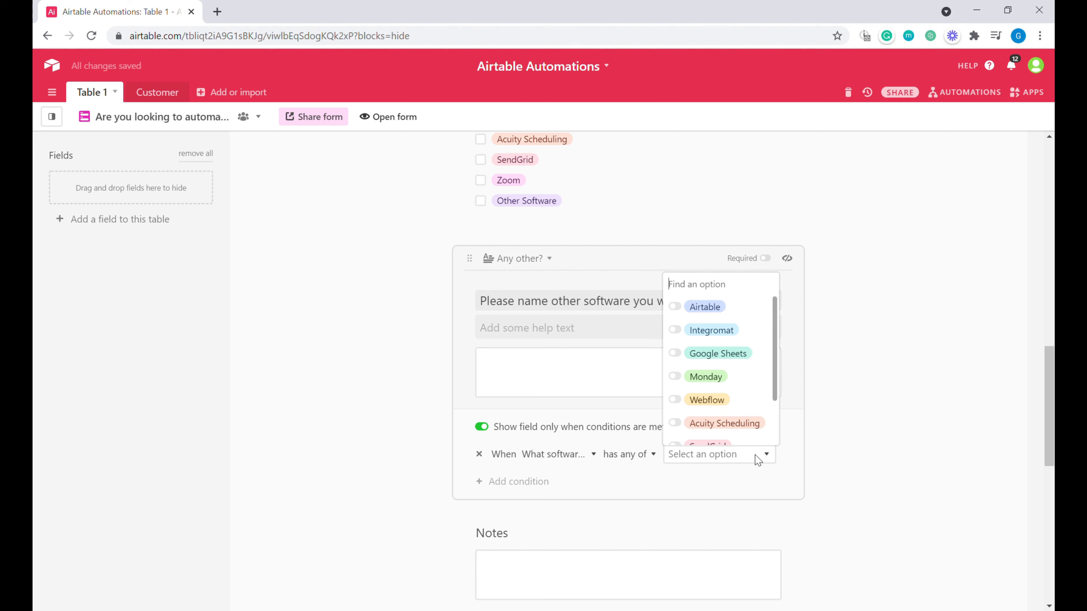
scroll(749, 403, "down", 2)
left_click(742, 434)
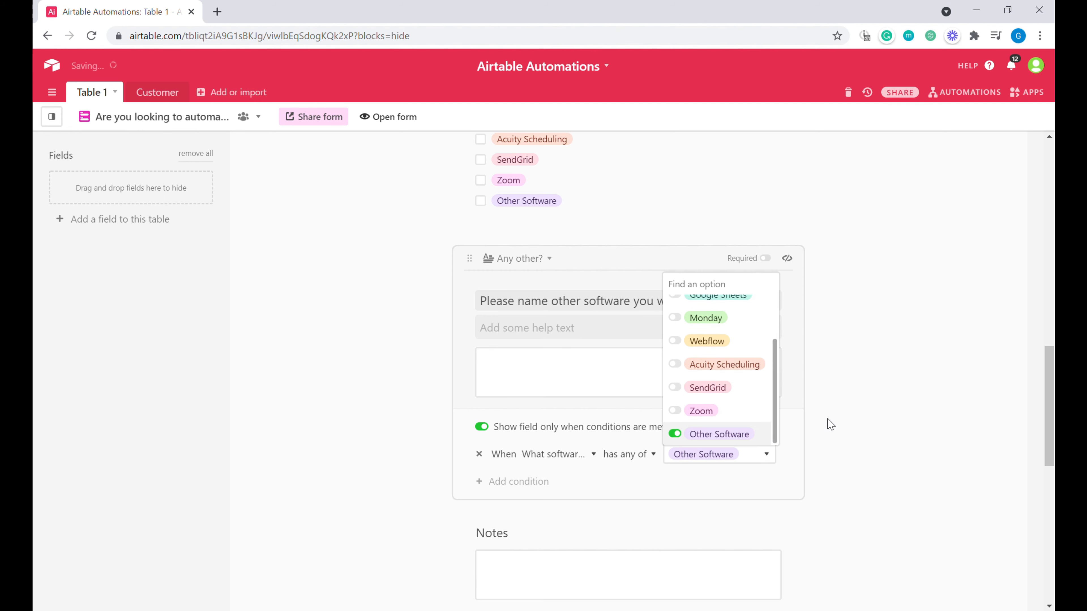
left_click(838, 397)
scroll(791, 260, "down", 3)
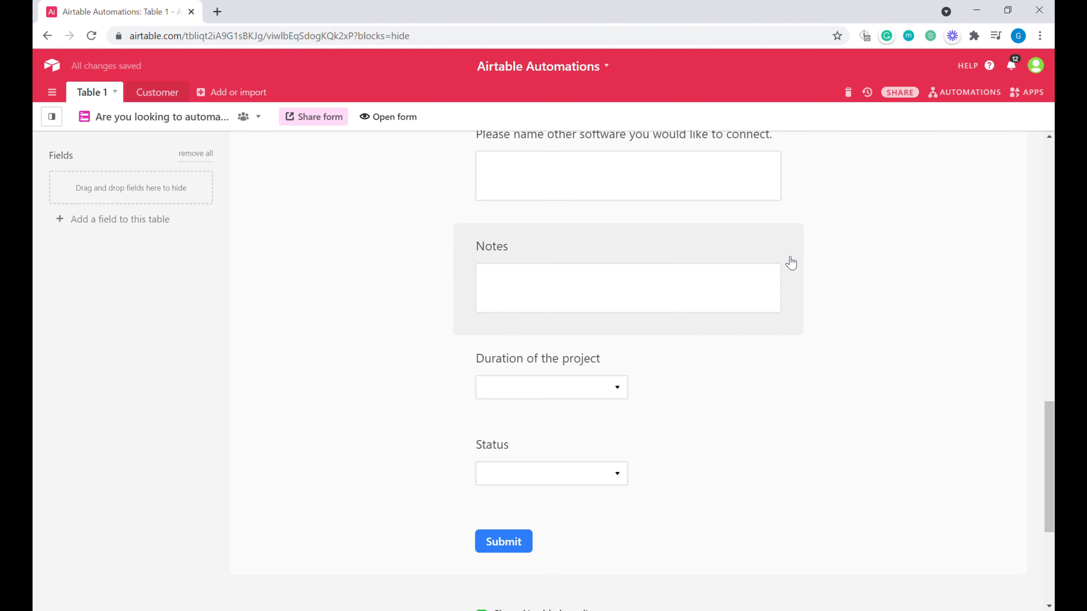
Step: Retitle the Notes question 'Please tell us more about your business issue'
left_click(530, 297)
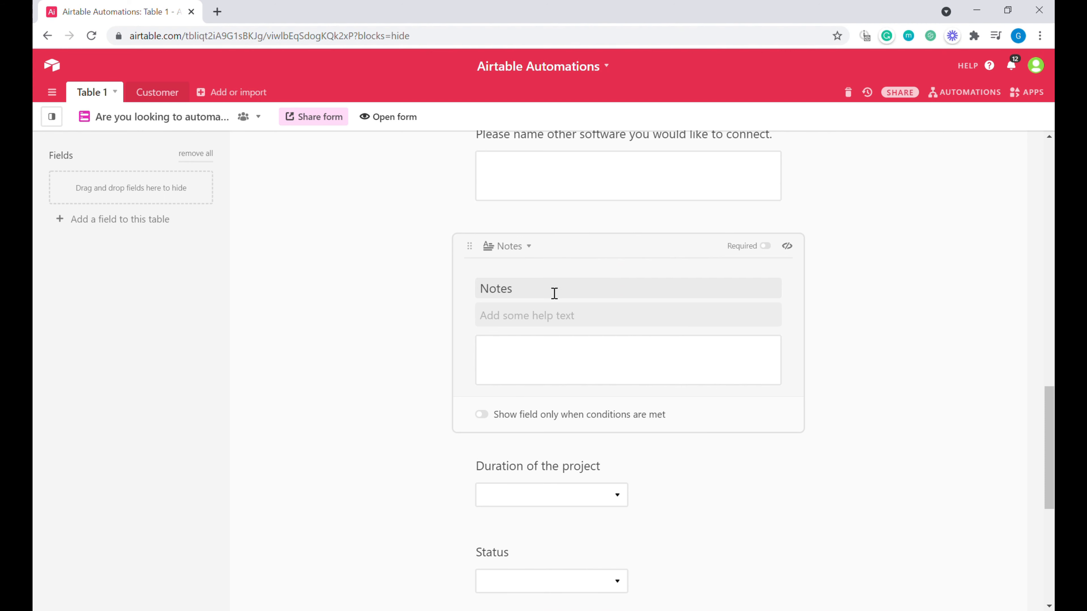
left_click_drag(554, 293, 483, 294)
type("Please tell us more about your business issue")
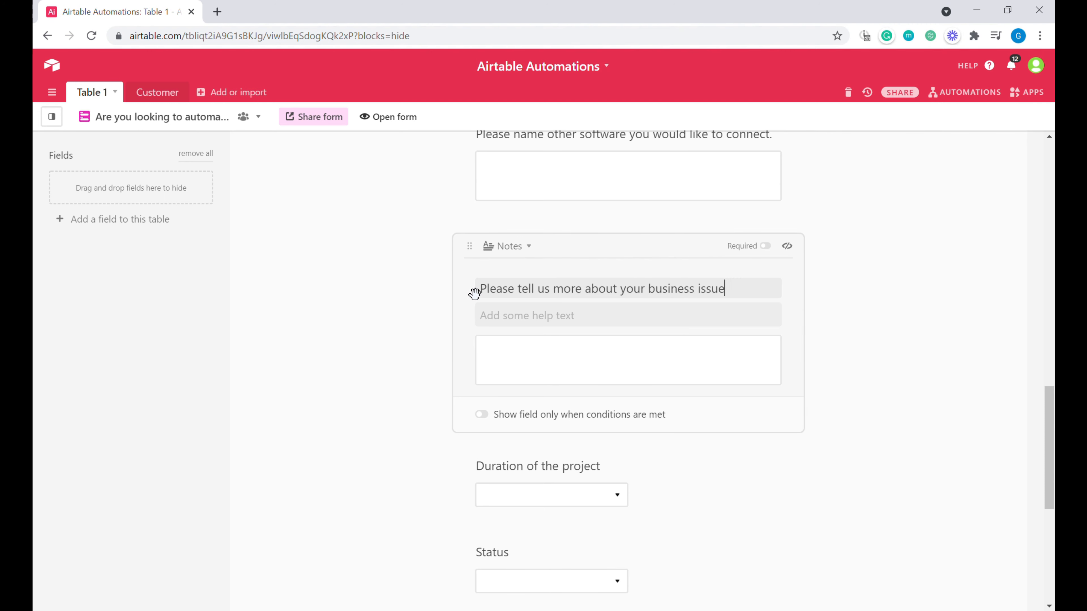
key("Return")
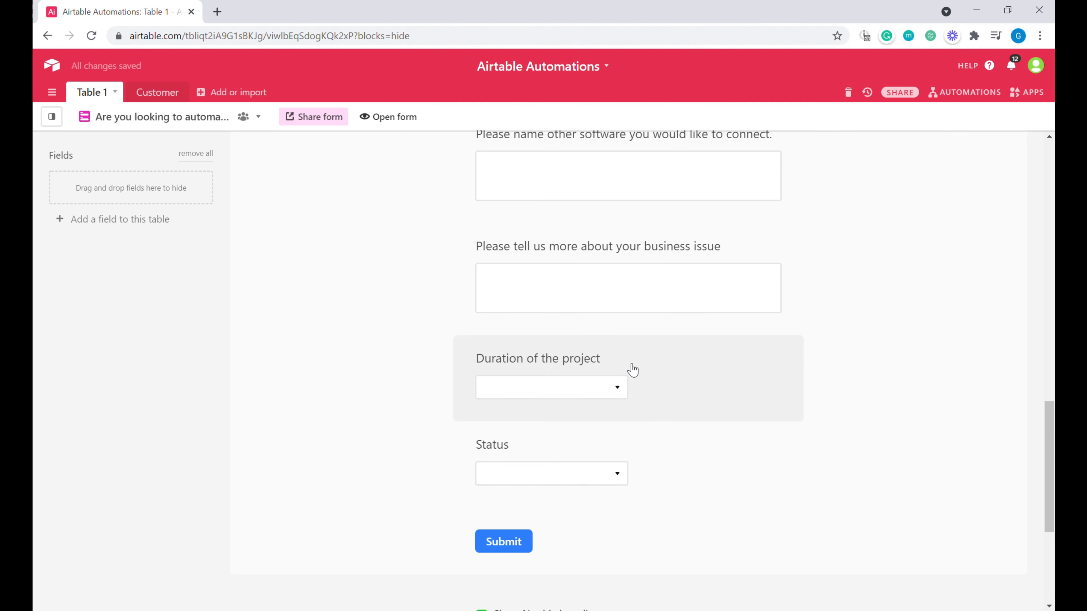
Step: Show Duration of the project as a required list of choices
left_click(633, 370)
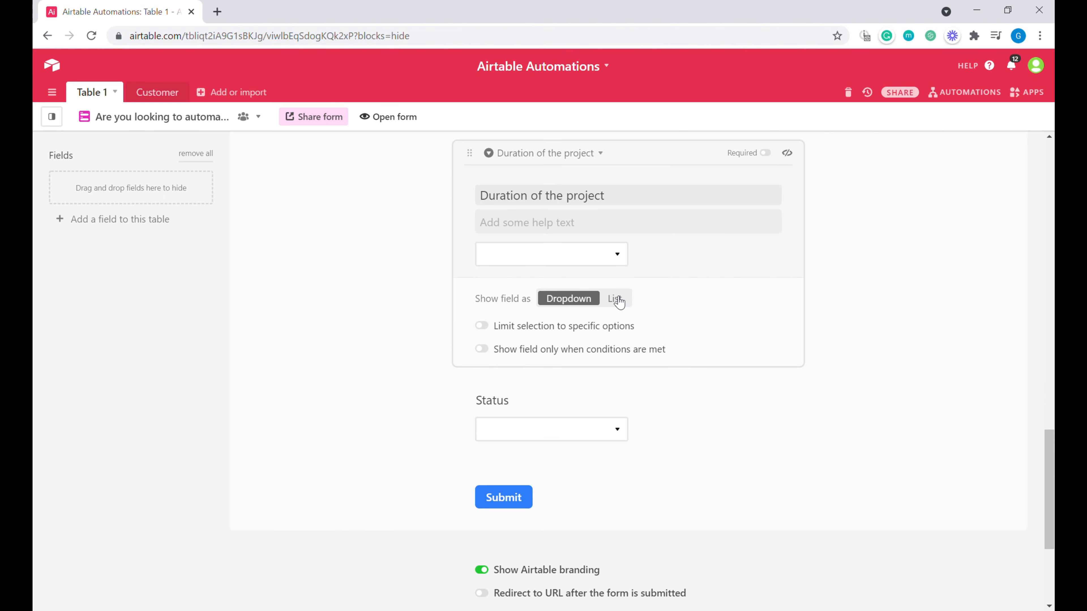
left_click(616, 300)
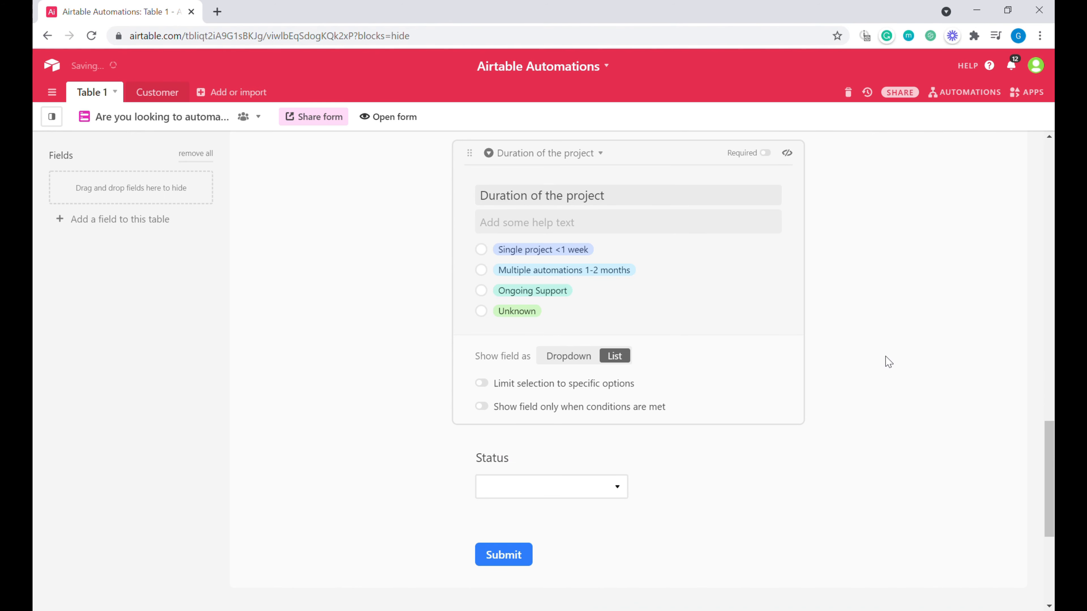
left_click(765, 153)
left_click(857, 270)
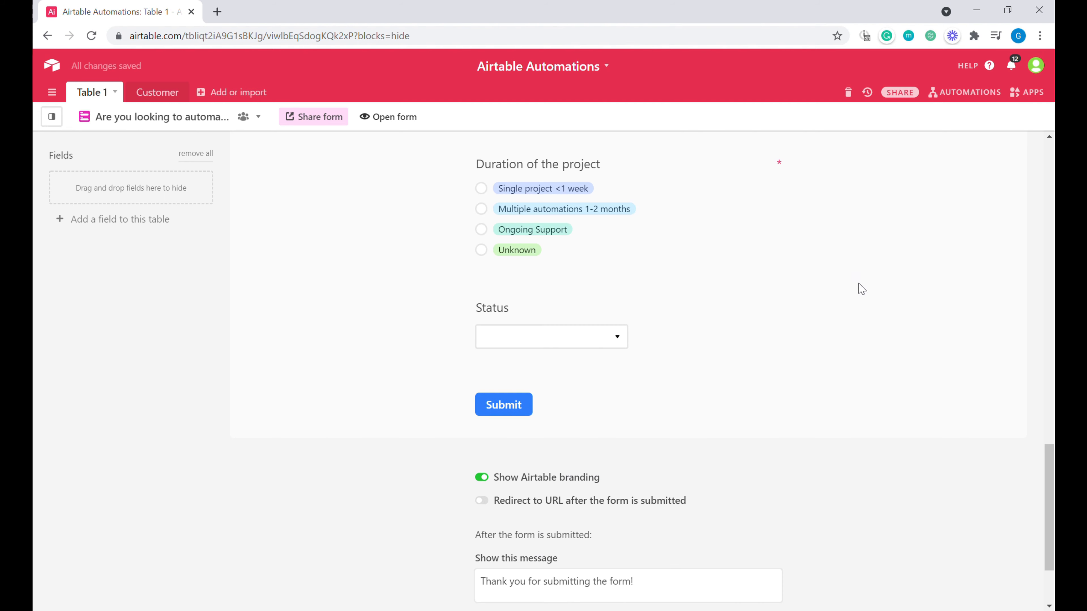
Step: Remove the Status field from the form
left_click(745, 316)
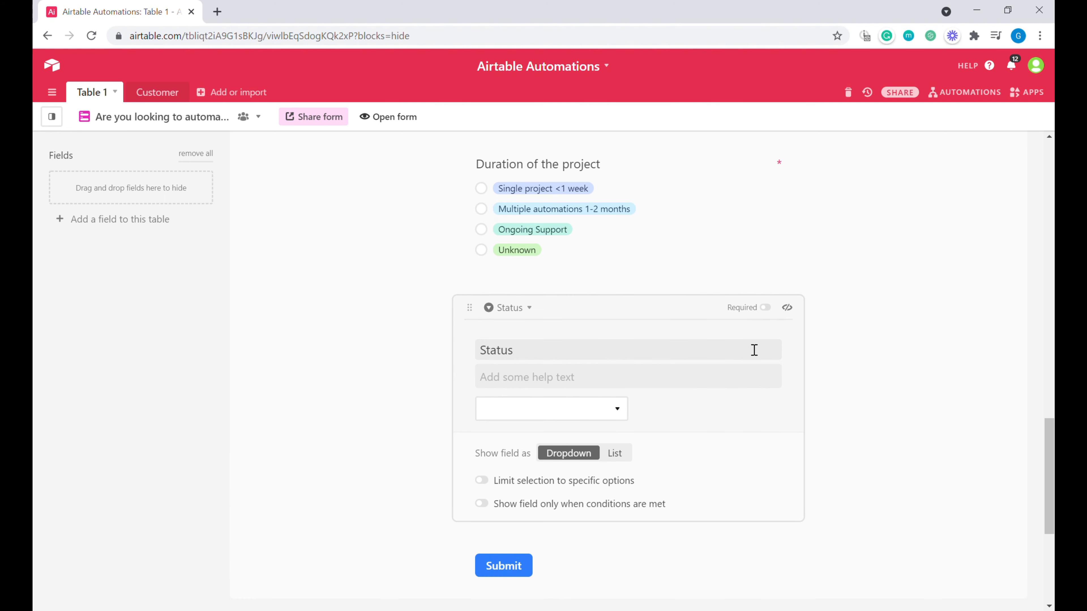
scroll(791, 427, "down", 3)
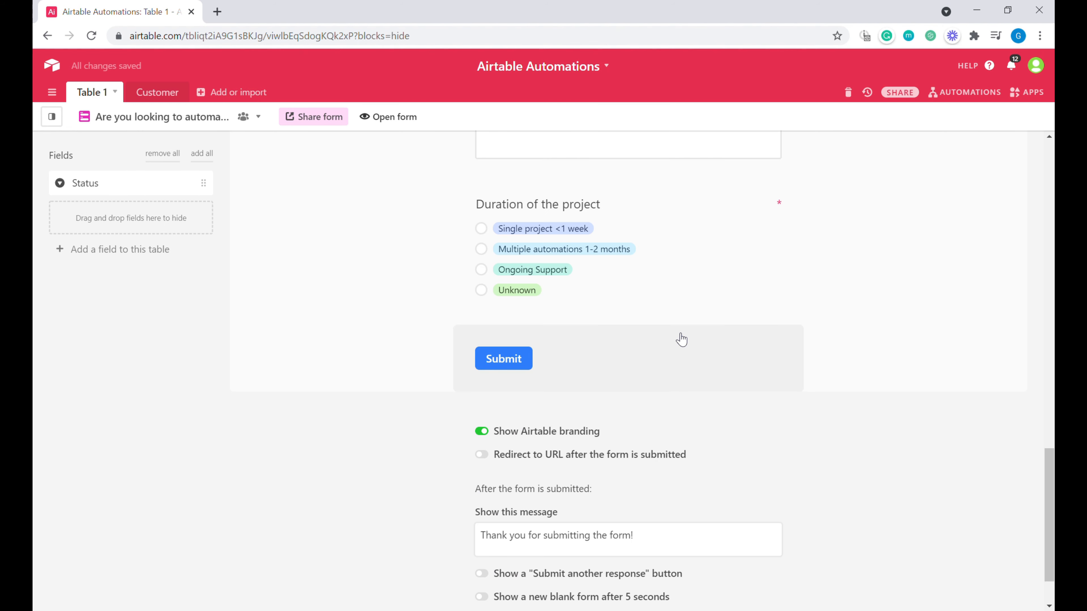
scroll(486, 505, "up", 2)
left_click(484, 503)
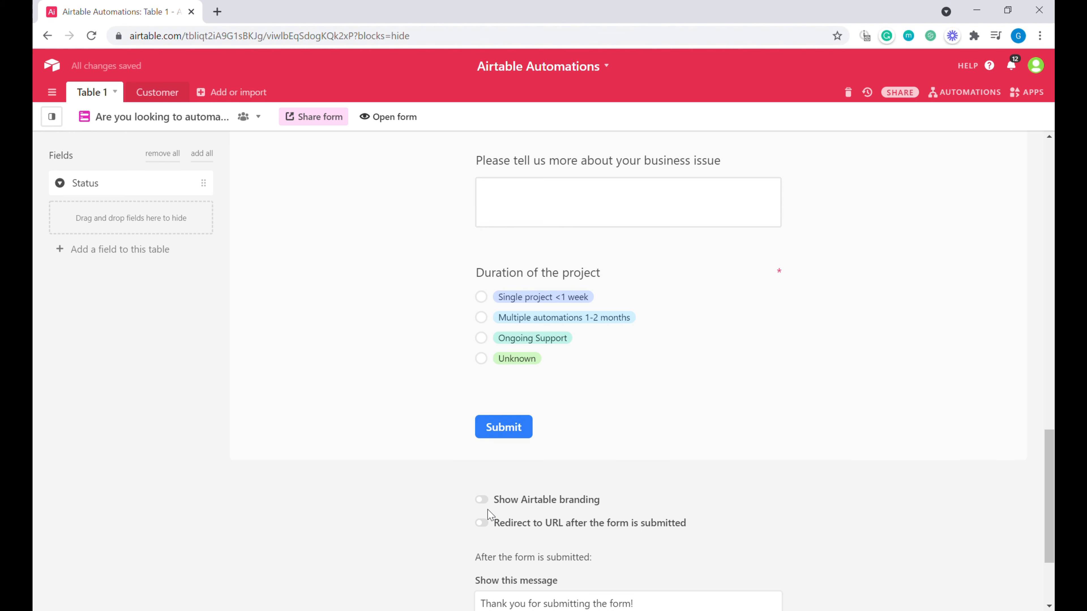
left_click(482, 523)
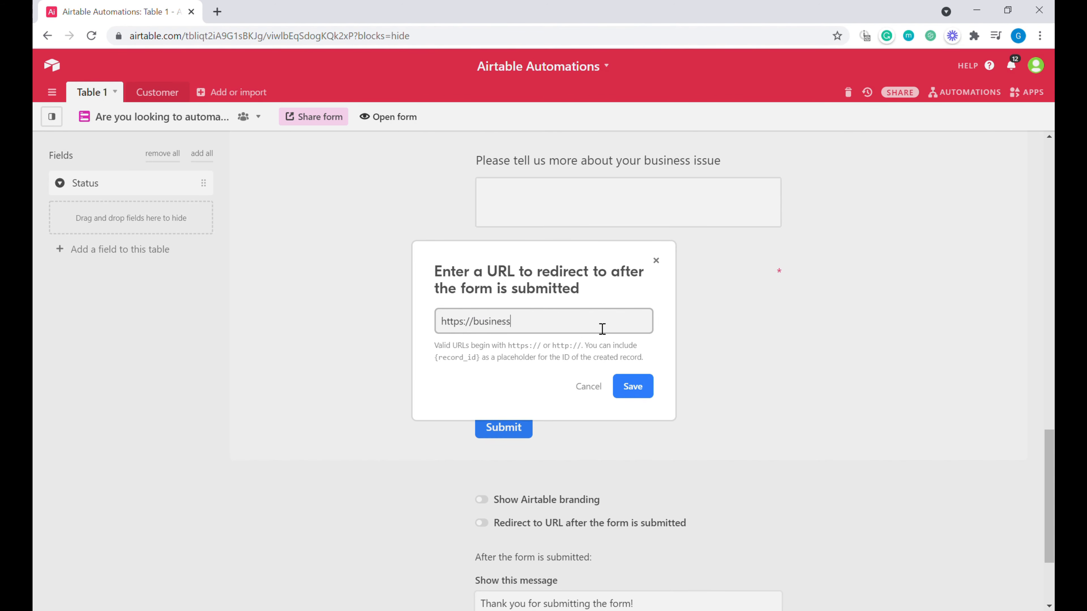
type("ness-automated.com")
key("Return")
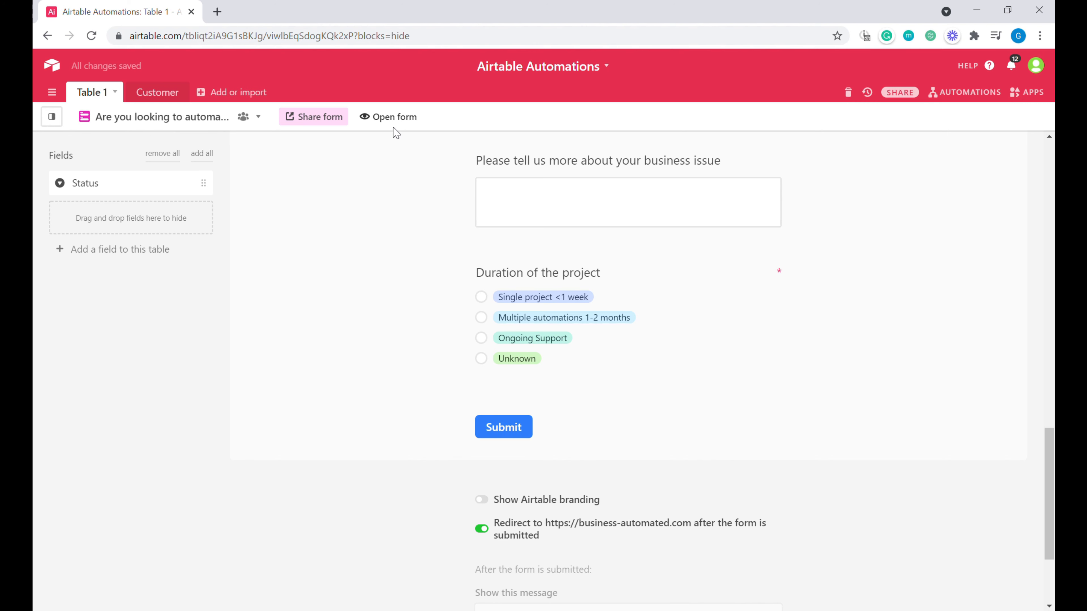
left_click(398, 129)
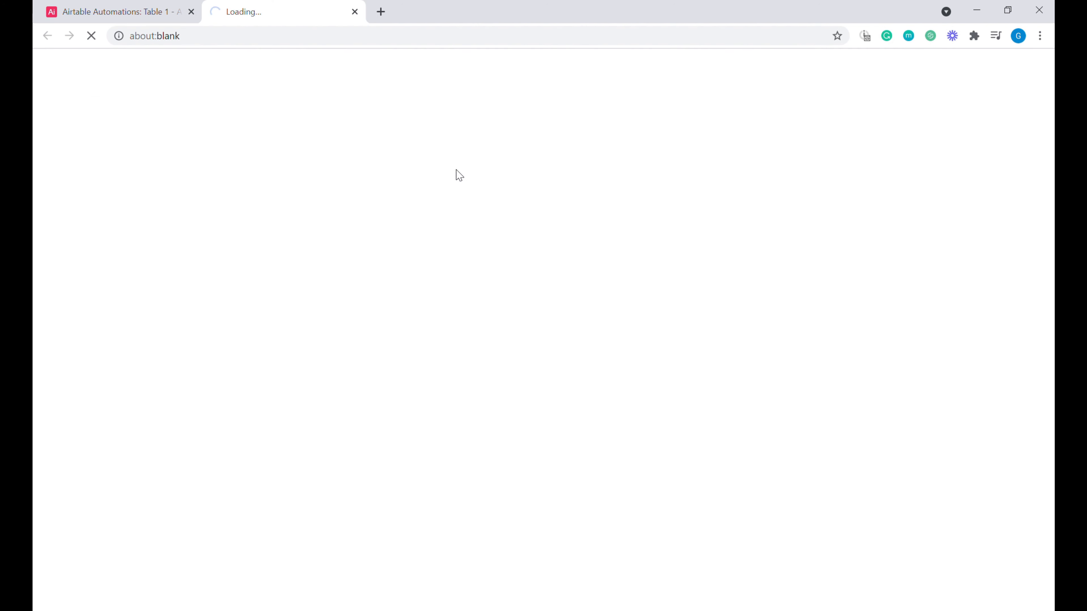
Step: Fill in the name, email and Twitter handle fields with test contact details
left_click(466, 248)
type("Greg")
left_click(508, 327)
key("Tab")
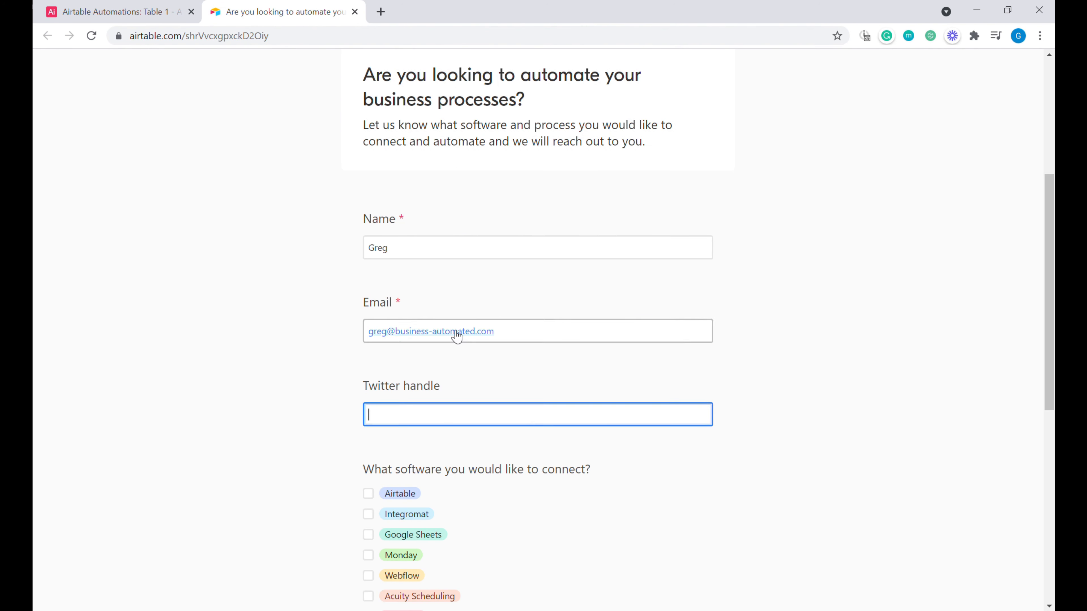
type("@bautomated")
Step: Tick Google Sheets, Webflow, Acuity Scheduling and Other Software, naming Twilio as the other software
scroll(406, 342, "down", 4)
left_click(406, 336)
left_click(392, 373)
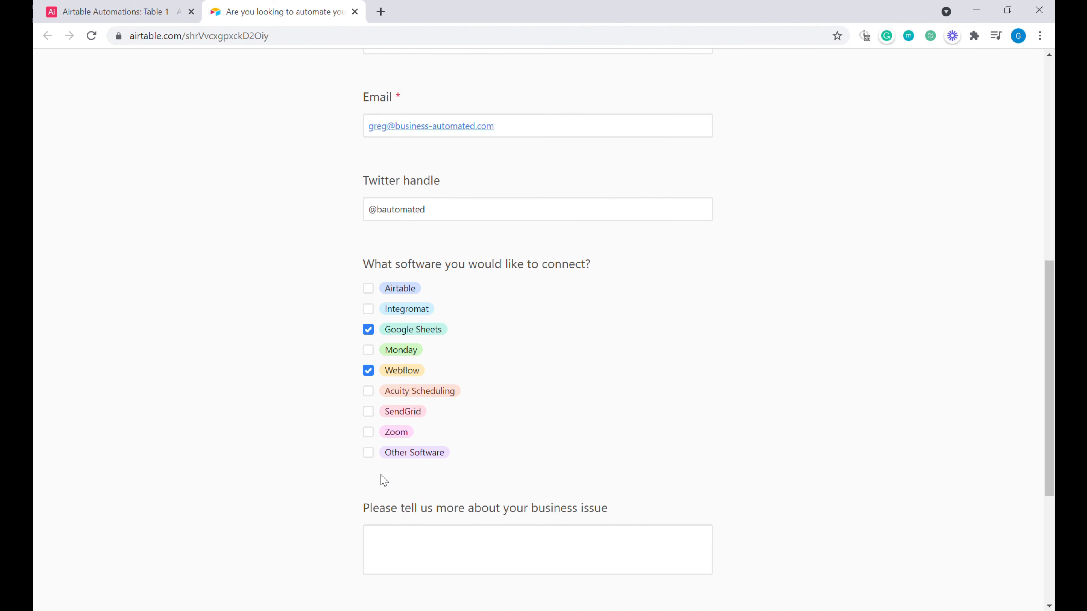
left_click(383, 395)
scroll(426, 458, "down", 3)
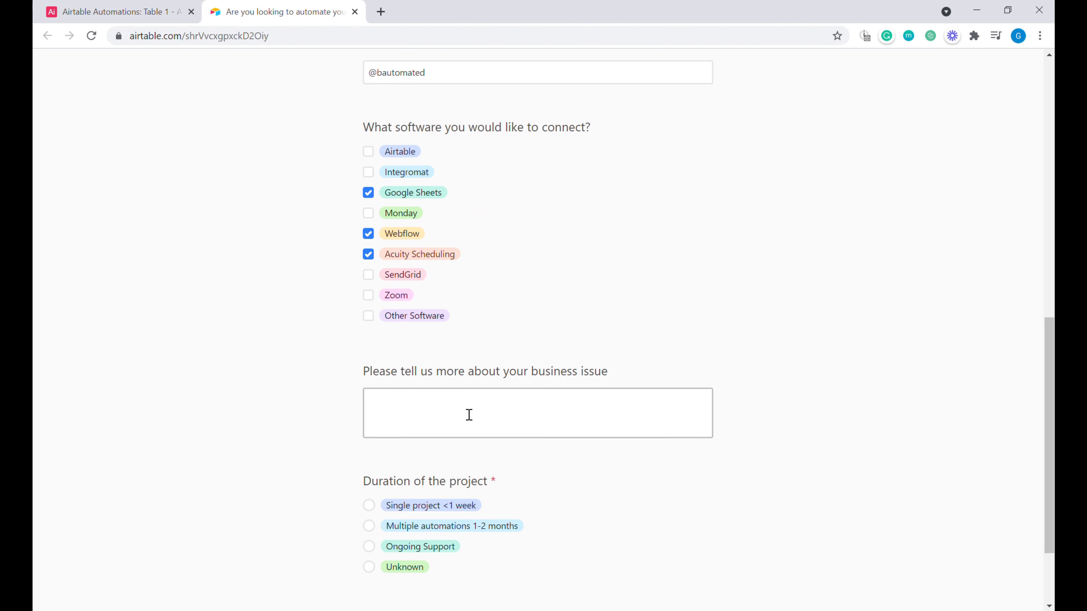
left_click(410, 316)
left_click(449, 415)
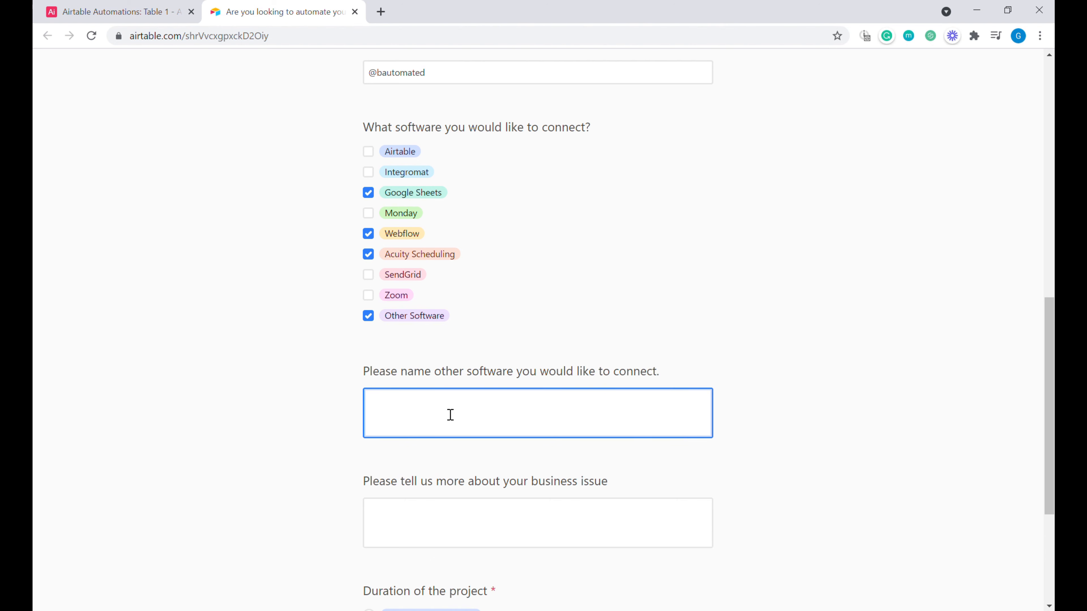
type("Twilio")
Step: Enter 'I want to save time on manual data input.', choose Multiple automations 1-2 months, submit and continue
scroll(425, 320, "down", 5)
left_click(425, 319)
type("I want to save time on manual data input.")
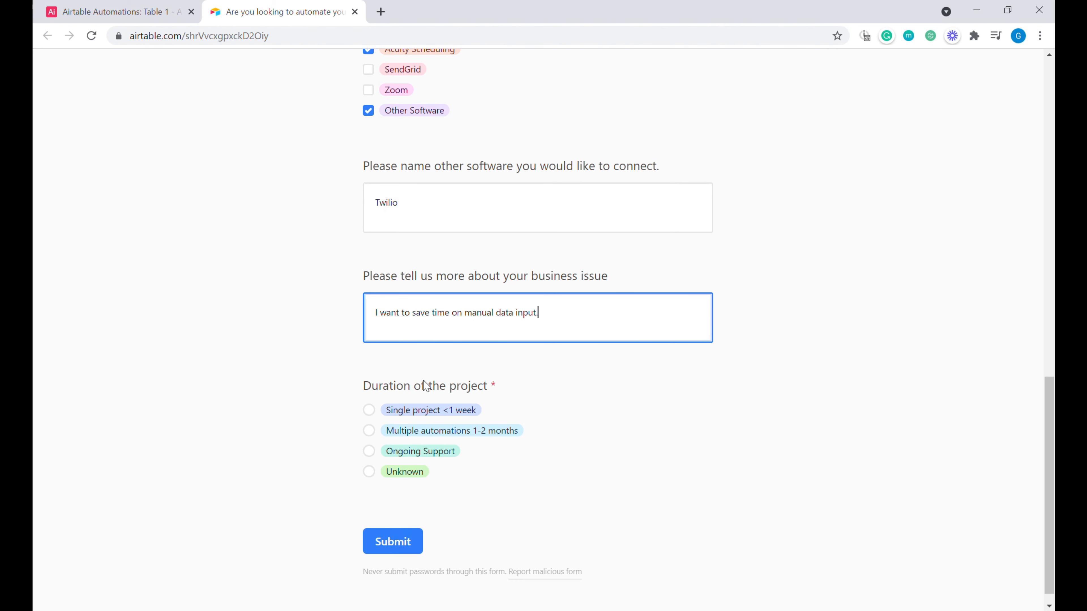
left_click(441, 436)
left_click(396, 541)
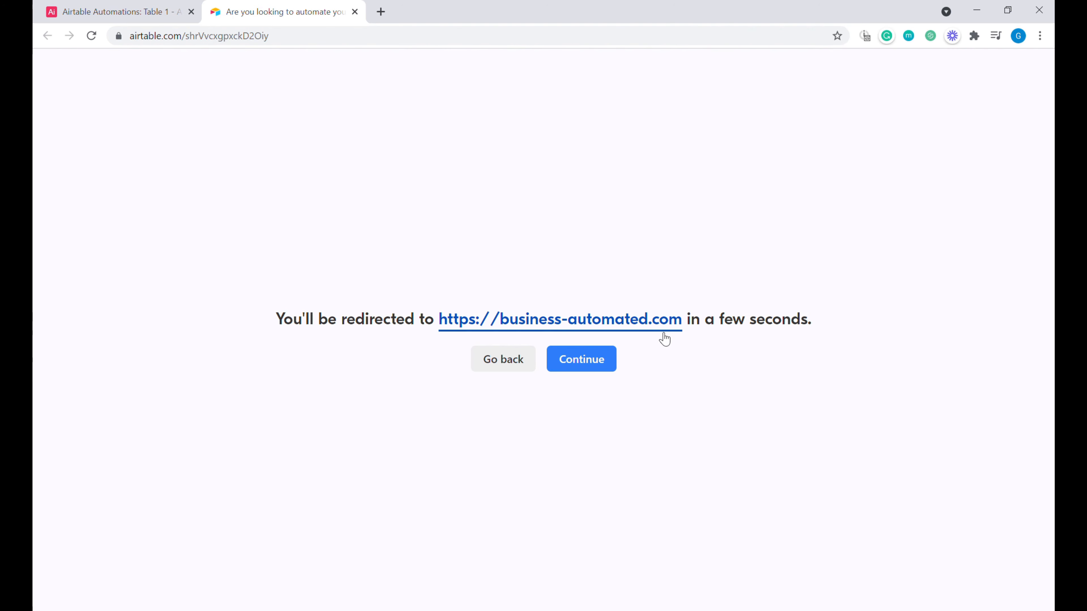
left_click(588, 359)
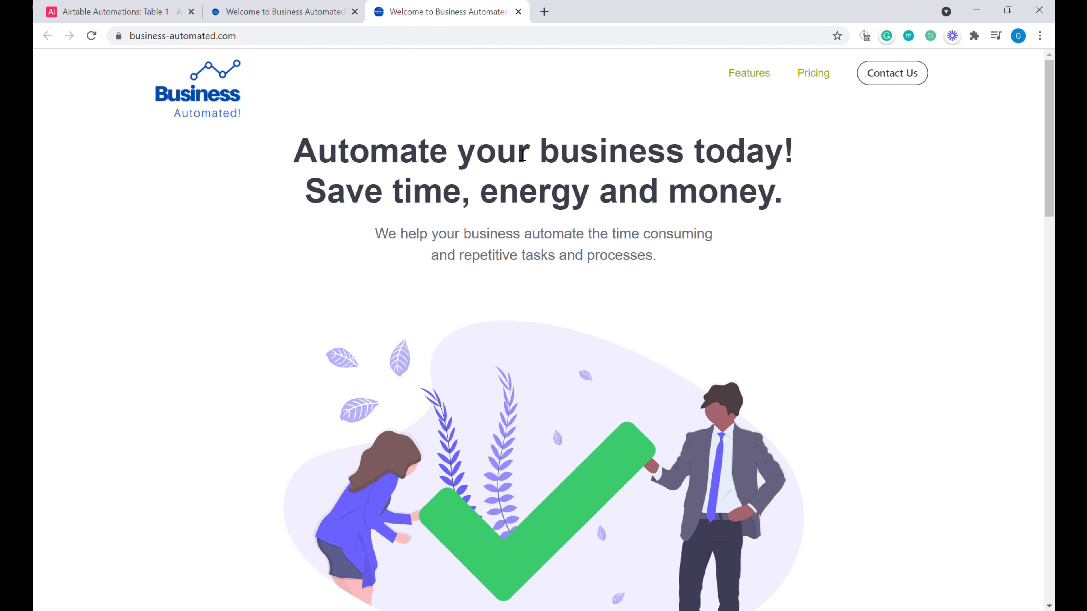
Step: Switch from the form view to Grid view and find the test submission as record 4
left_click(183, 6)
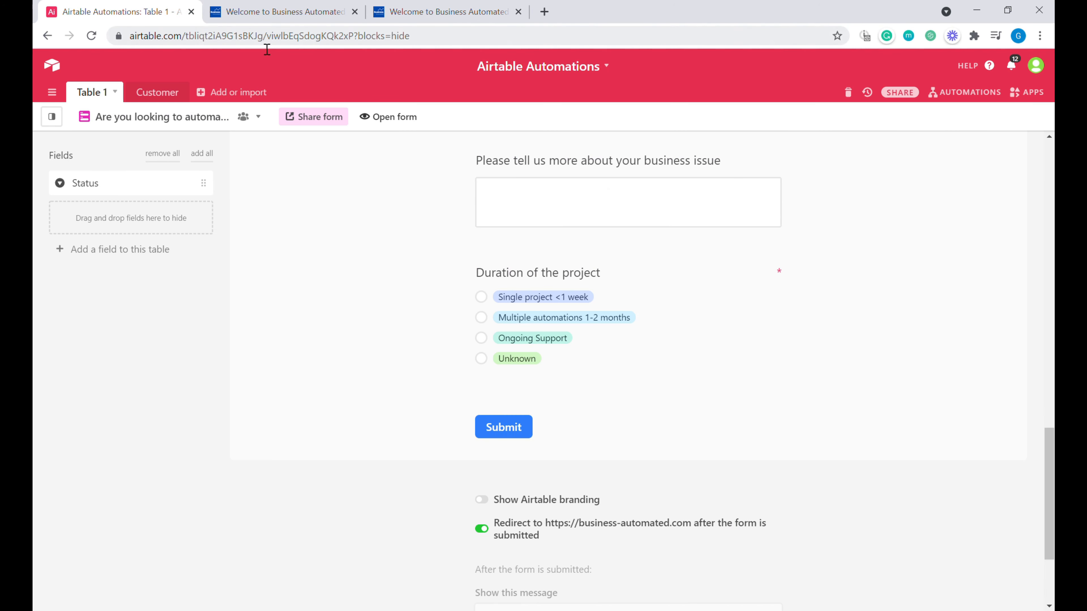
left_click(110, 119)
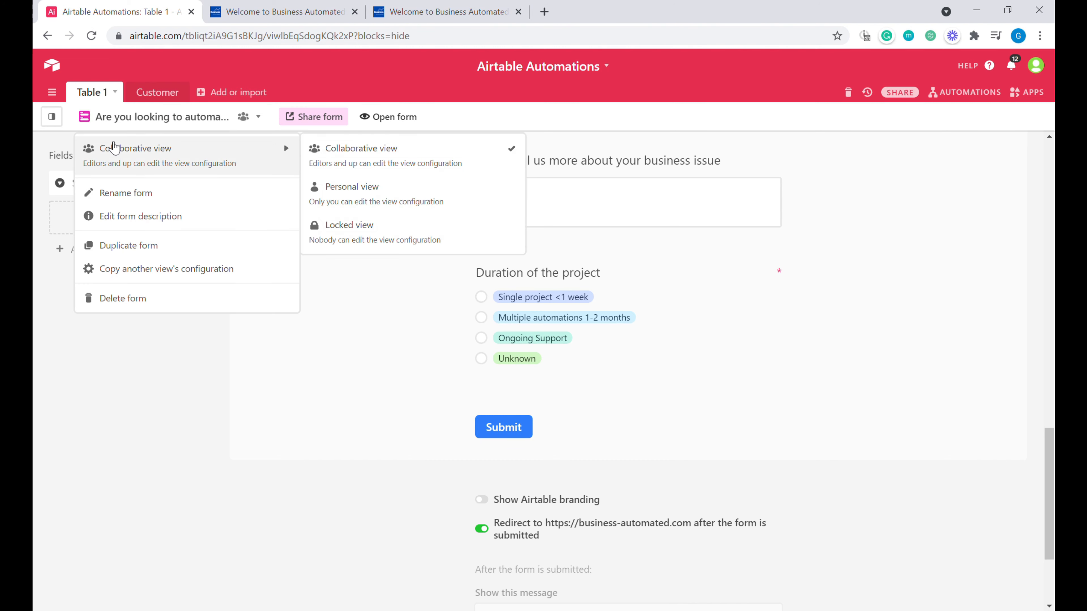
left_click(52, 116)
left_click(64, 185)
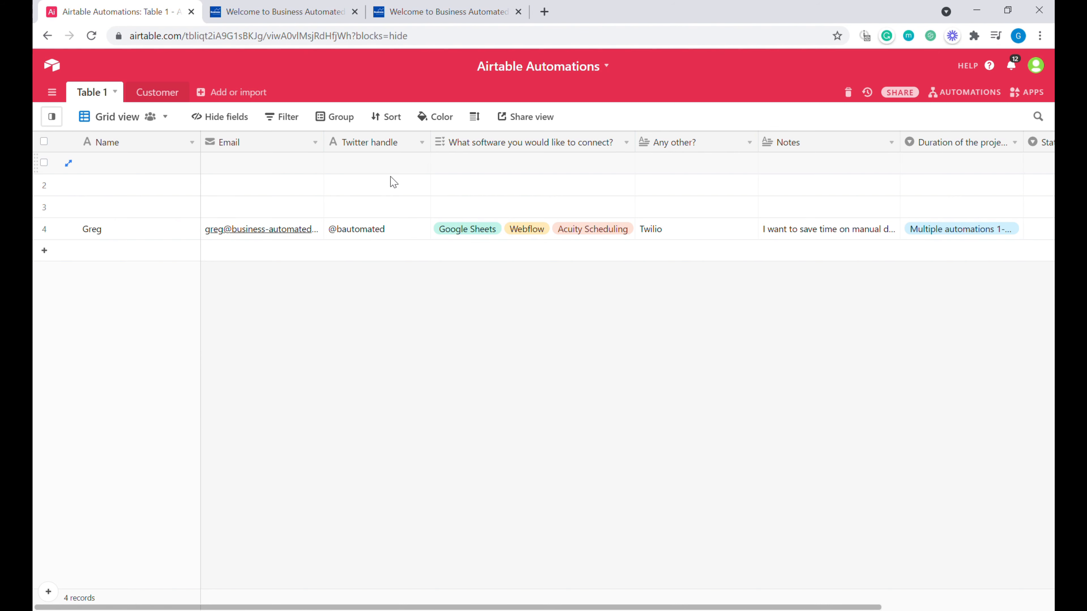
left_click(298, 203)
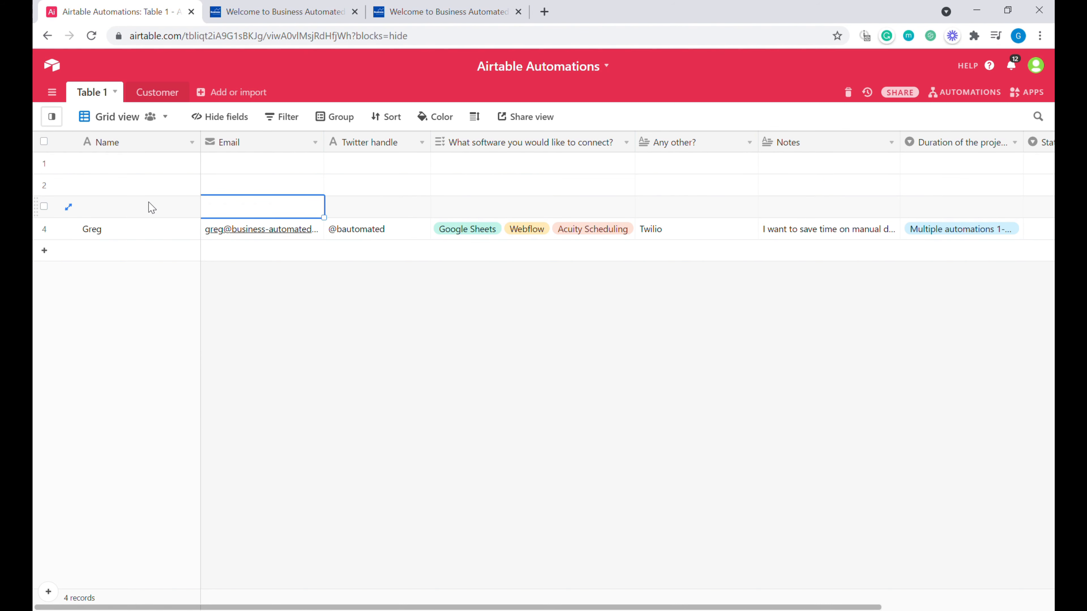